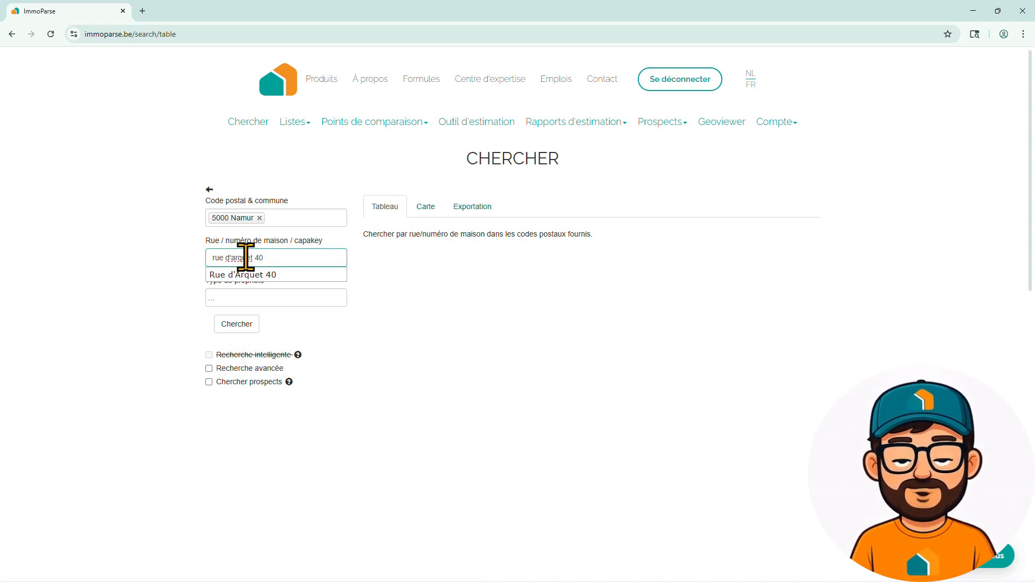
left_click(251, 276)
left_click(251, 296)
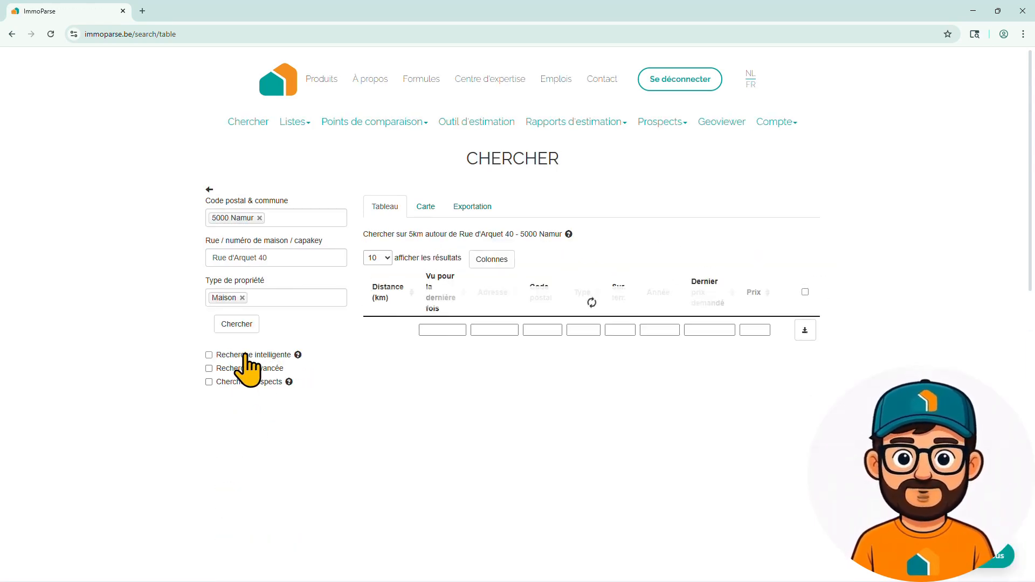
left_click(245, 356)
scroll(300, 372, "down", 6)
scroll(300, 372, "up", 5)
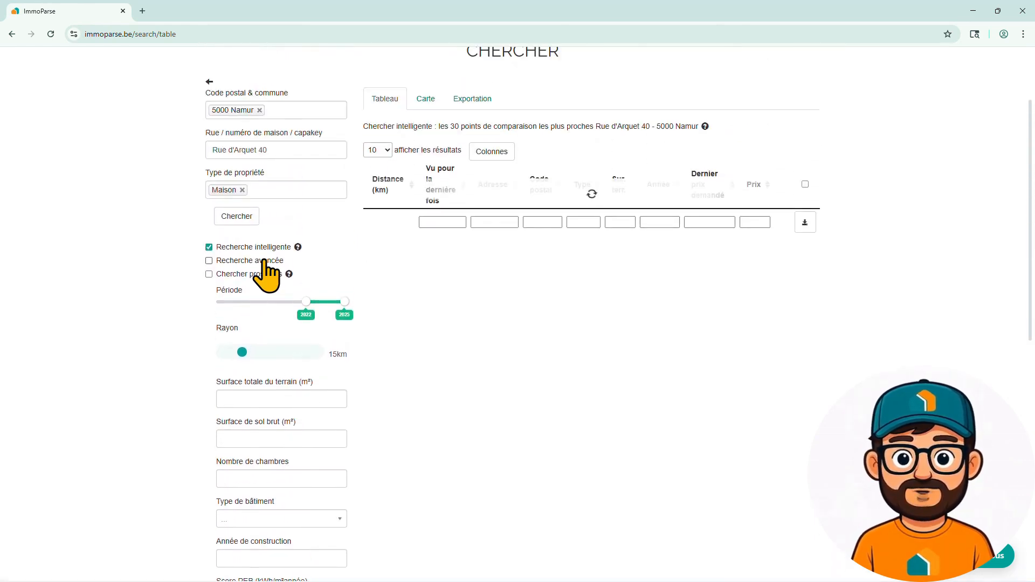
left_click(265, 261)
scroll(313, 345, "down", 3)
scroll(315, 353, "down", 5)
scroll(314, 353, "up", 10)
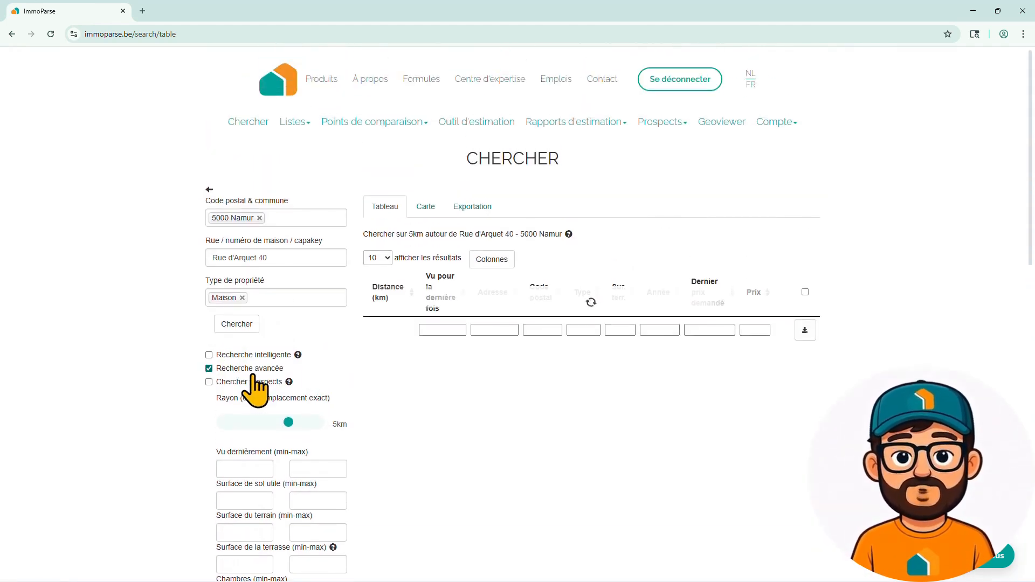
left_click(245, 372)
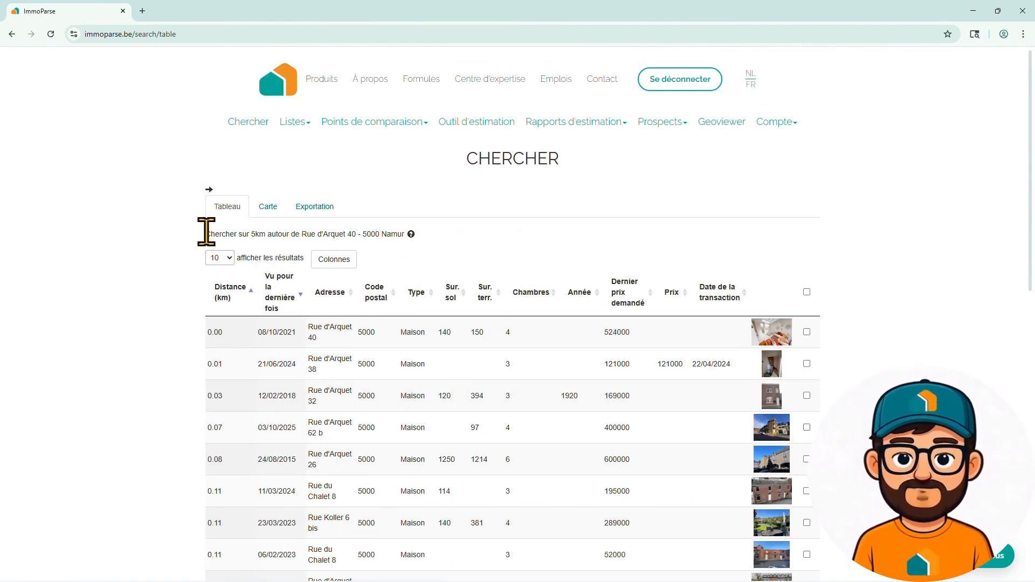
left_click_drag(208, 232, 400, 236)
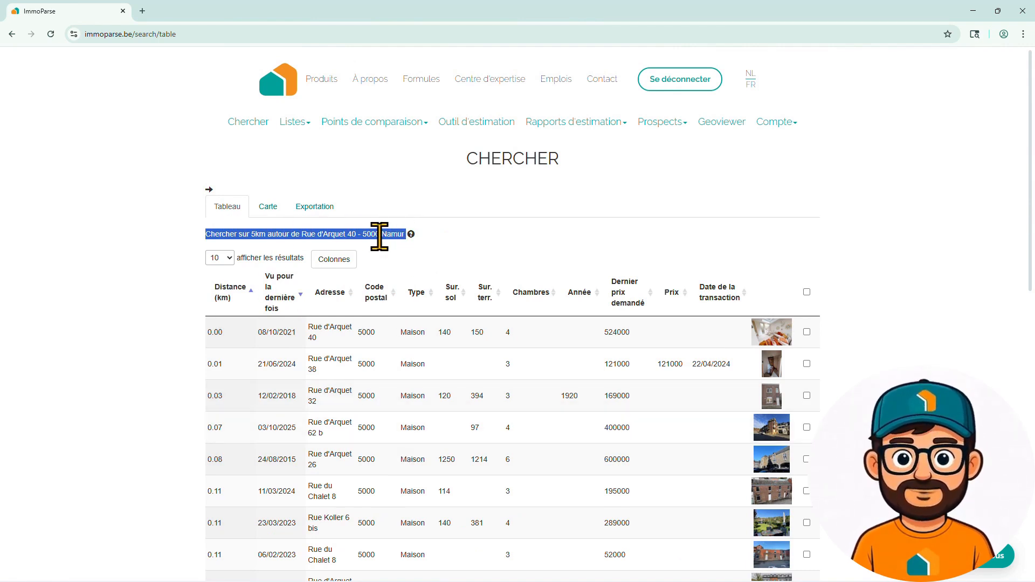
scroll(377, 356, "down", 1)
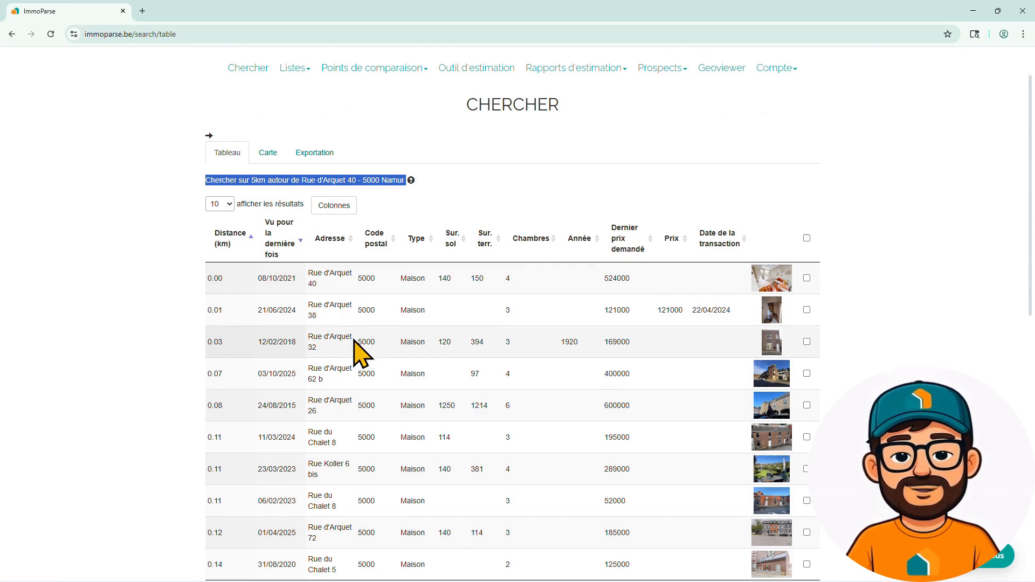
left_click(165, 305)
scroll(269, 458, "down", 3)
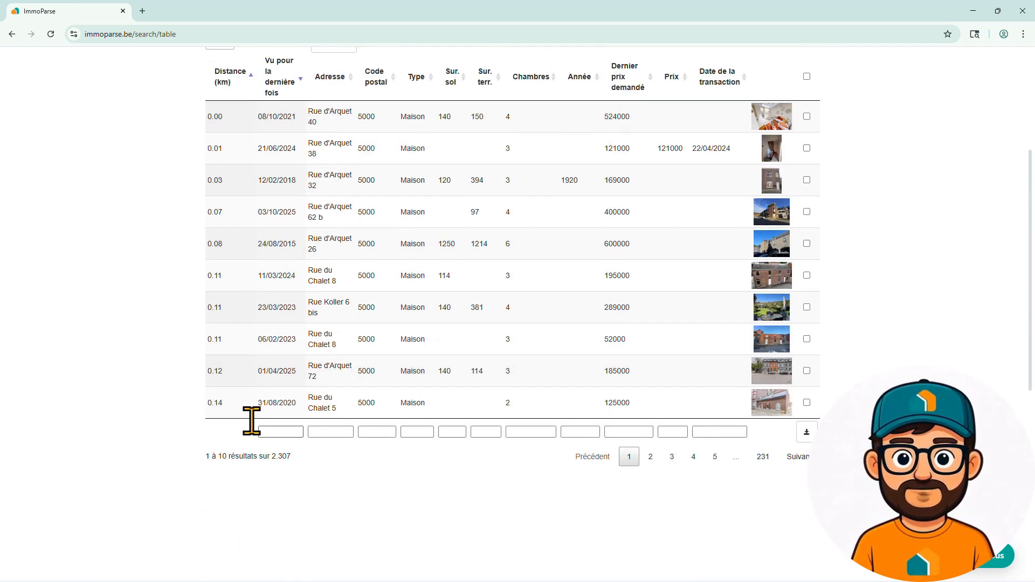
left_click(651, 457)
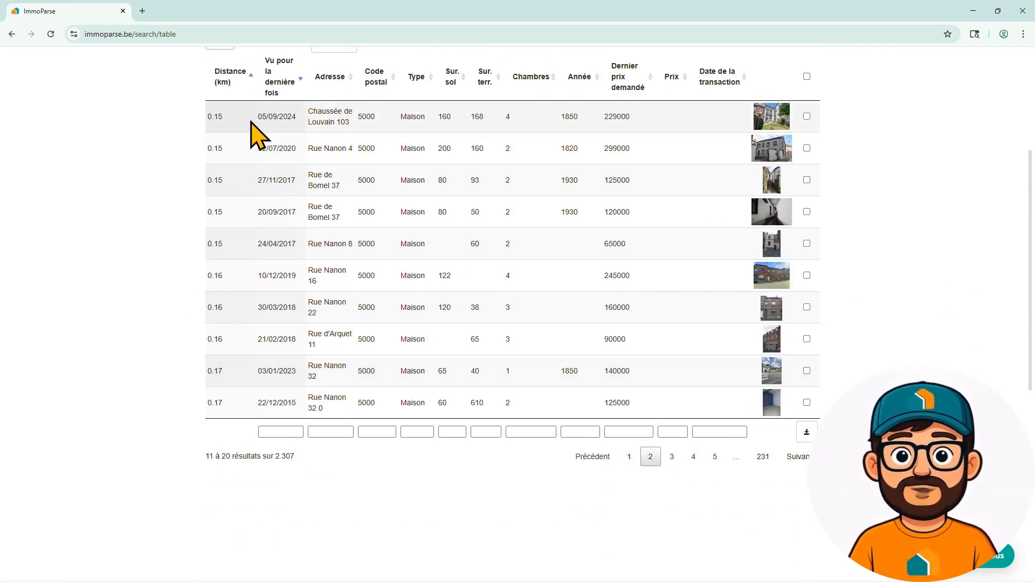
left_click(628, 457)
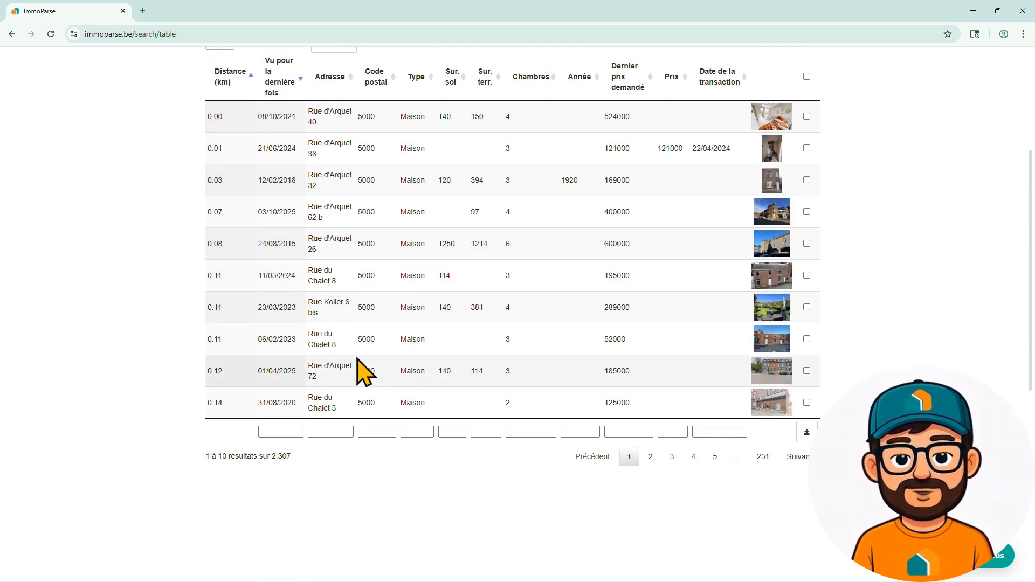
scroll(362, 371, "up", 3)
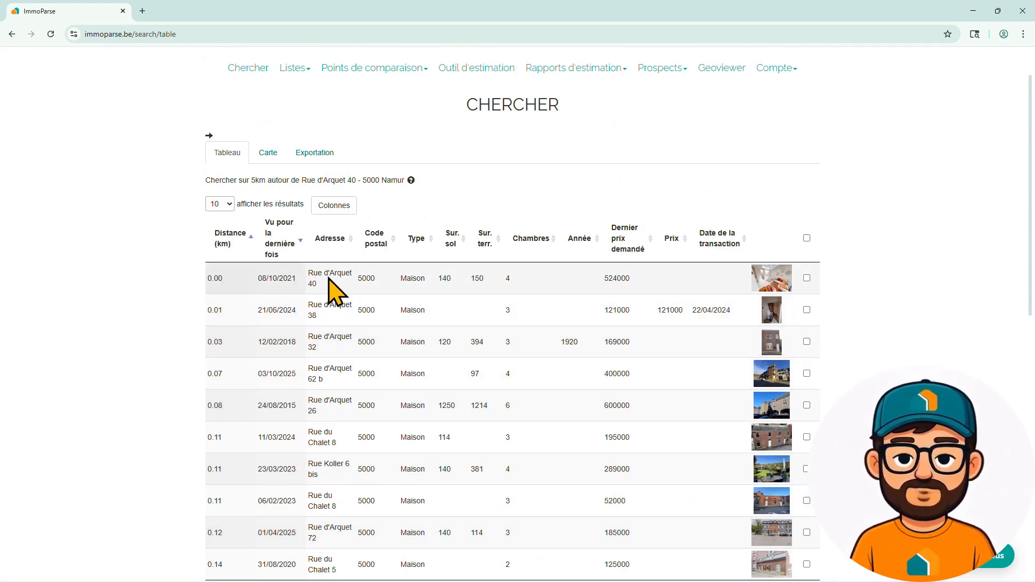
left_click(329, 279)
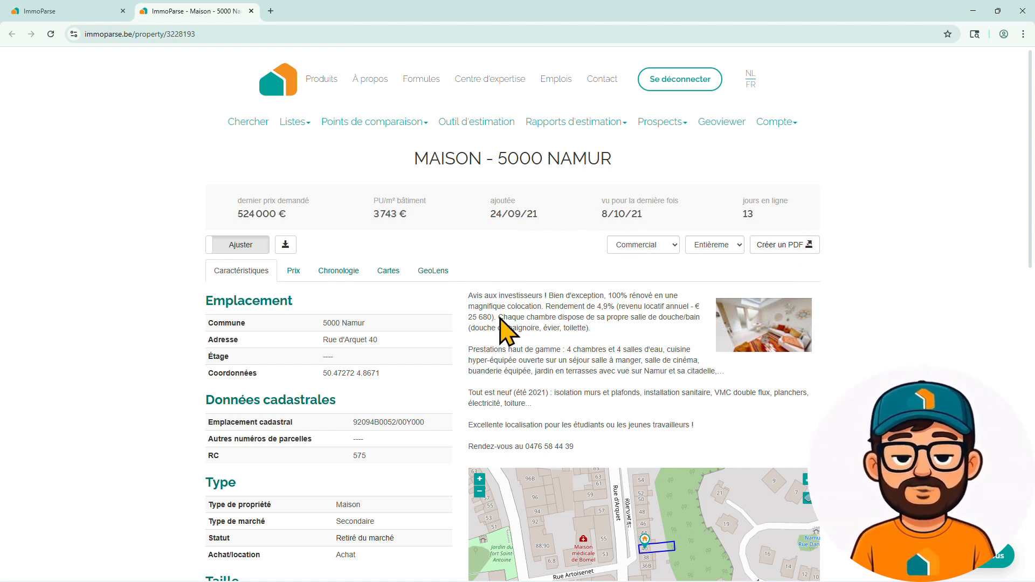
scroll(463, 331, "down", 1)
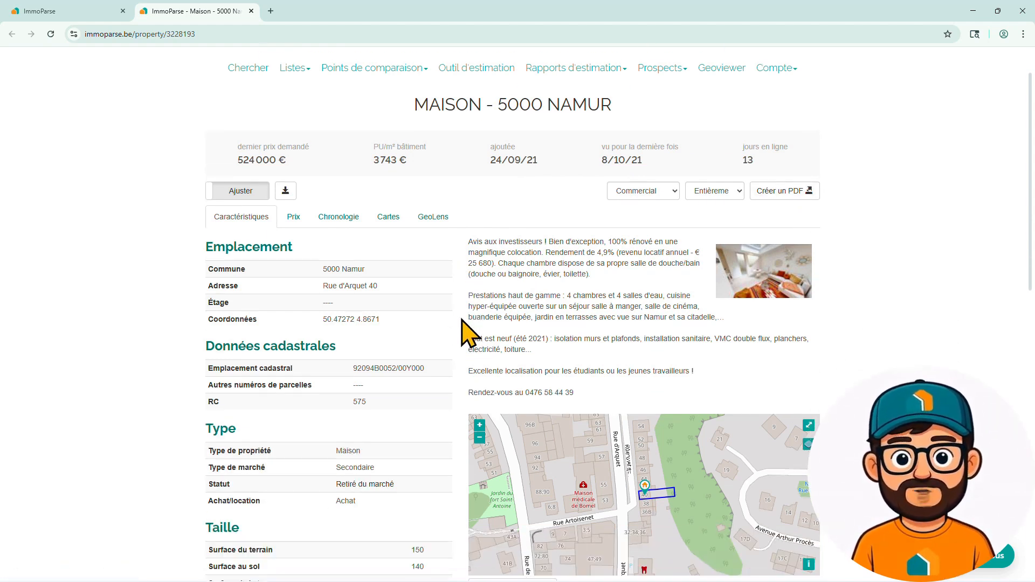
scroll(462, 330, "down", 1)
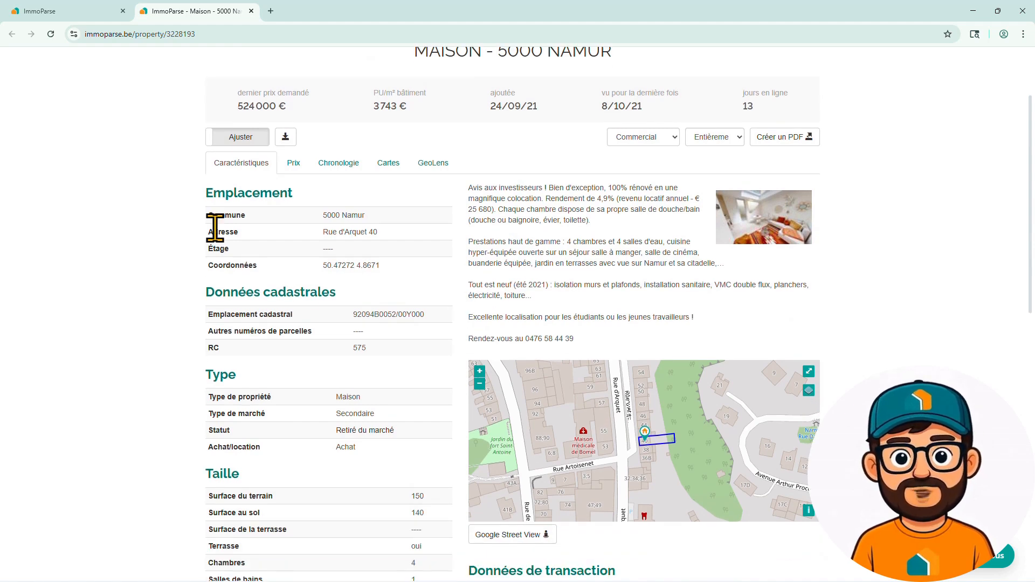
scroll(276, 287, "down", 2)
scroll(323, 285, "down", 1)
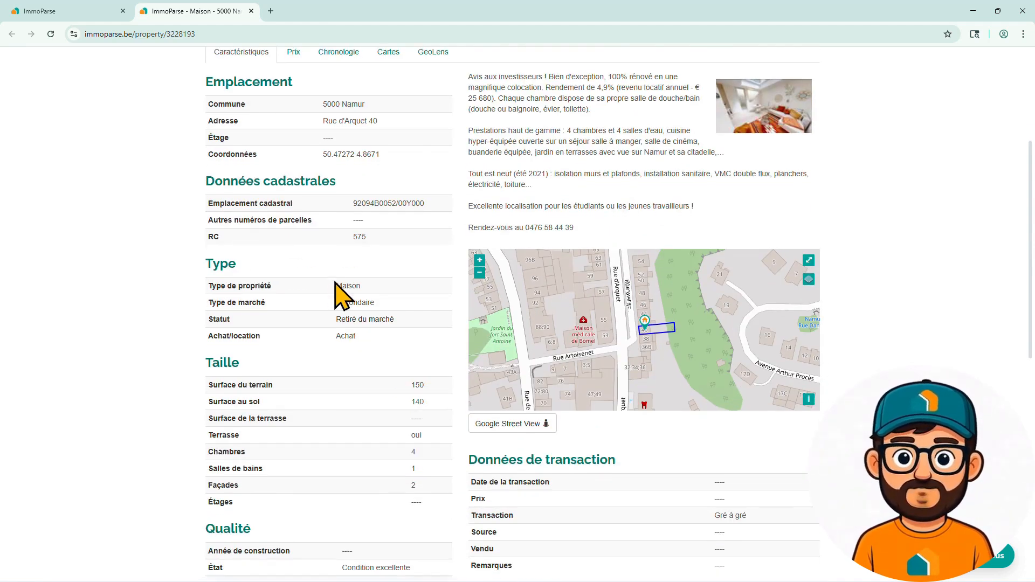
scroll(372, 302, "down", 2)
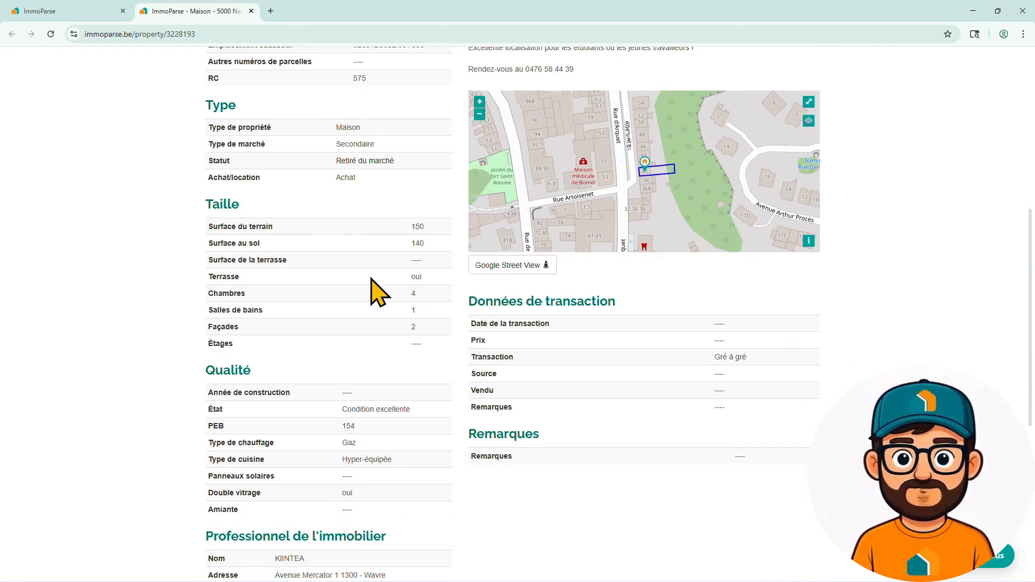
scroll(356, 323, "down", 2)
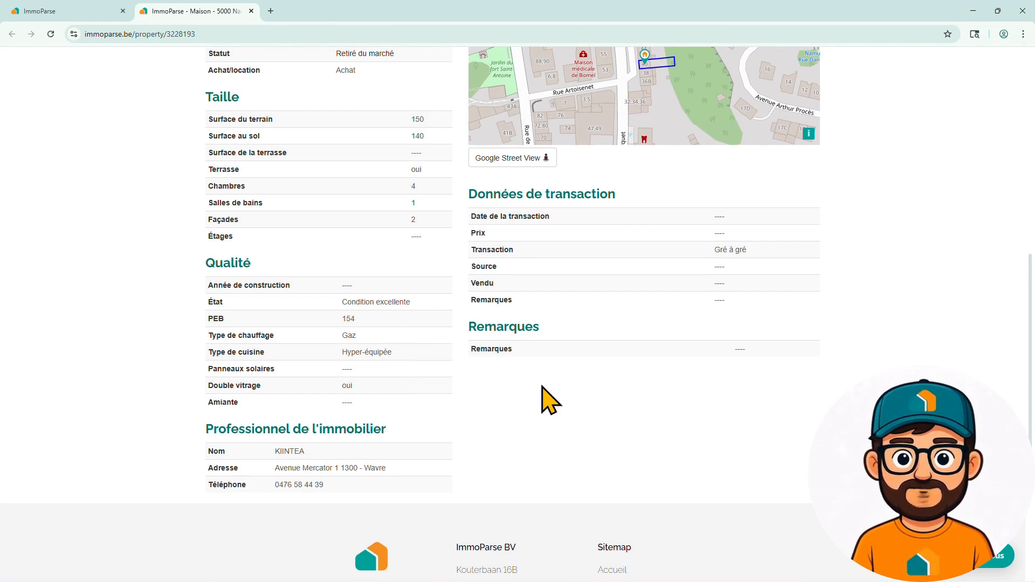
scroll(543, 398, "up", 9)
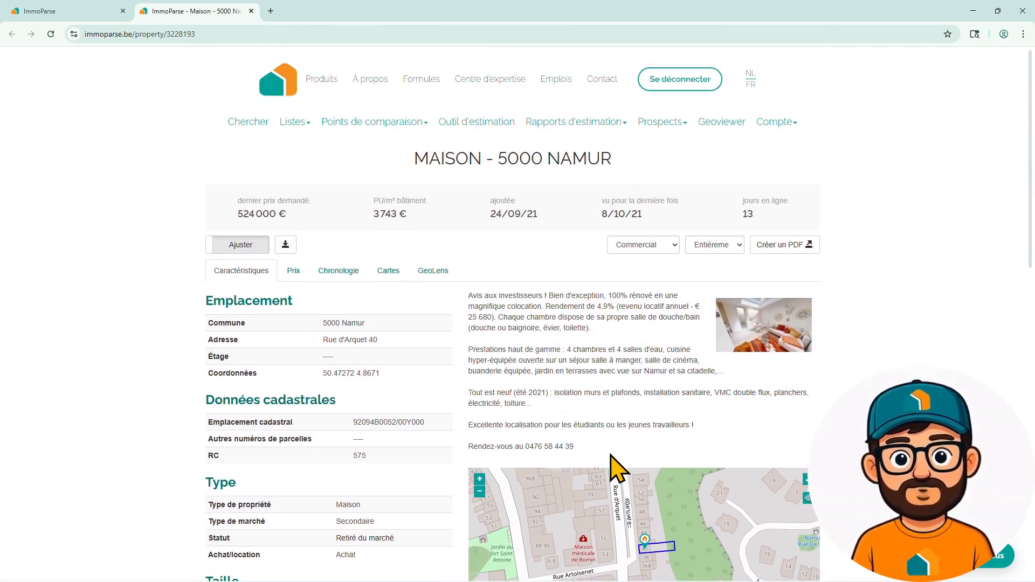
left_click(759, 336)
left_click(687, 226)
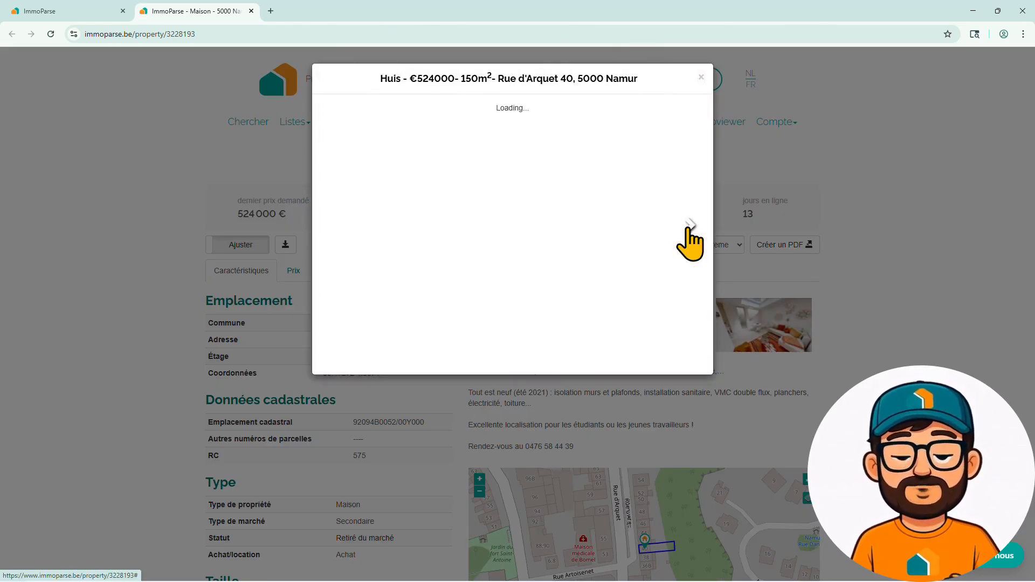
left_click(688, 225)
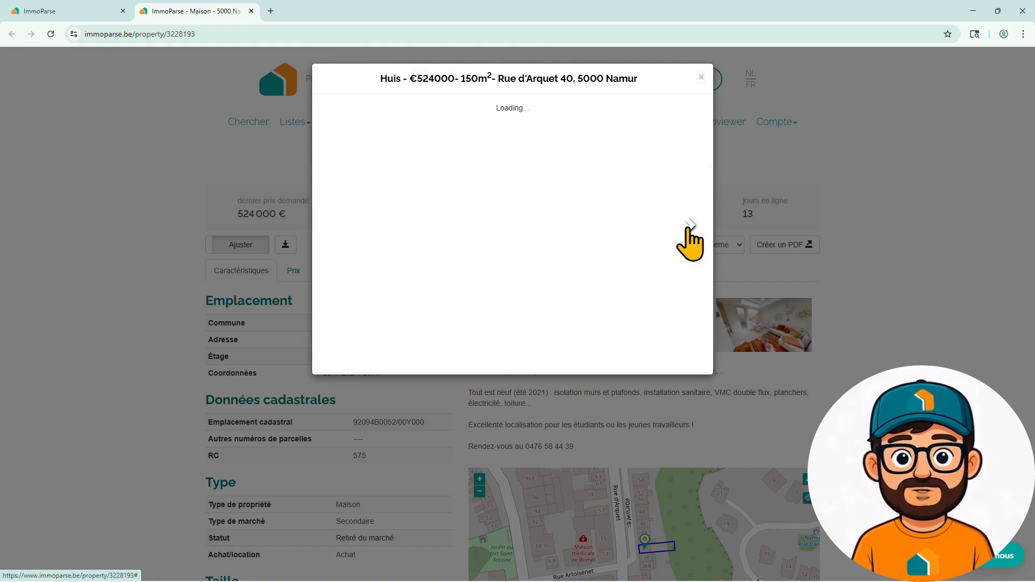
left_click(688, 226)
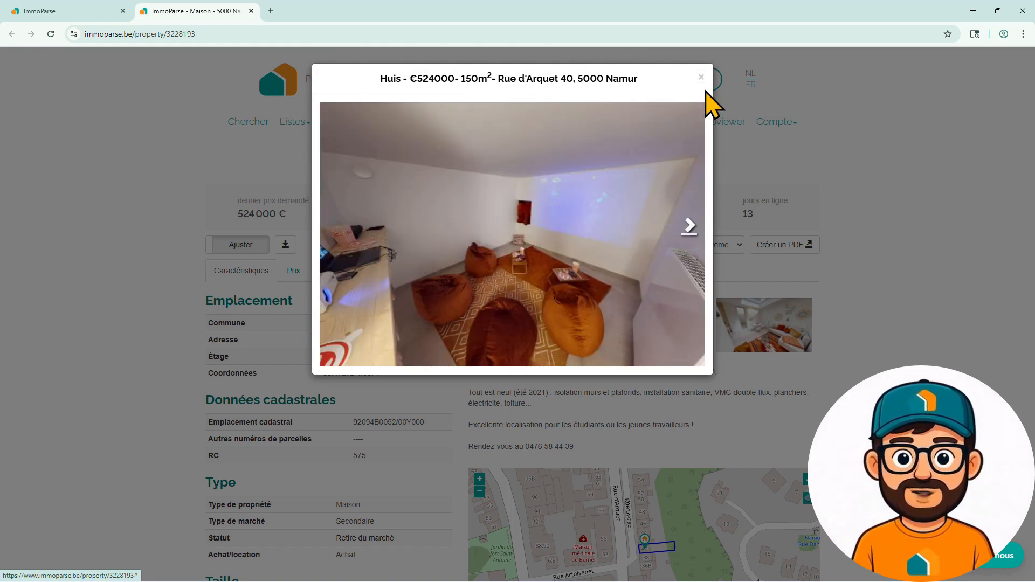
left_click(701, 77)
- View Rue d'Arquet in Google Street View, then return to the property tab
scroll(690, 399, "down", 4)
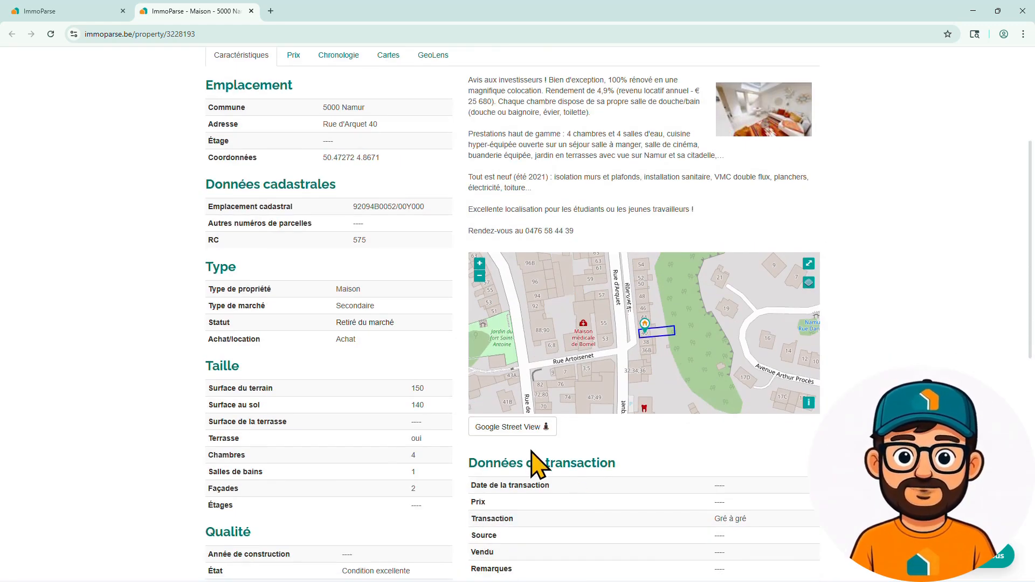
left_click(512, 429)
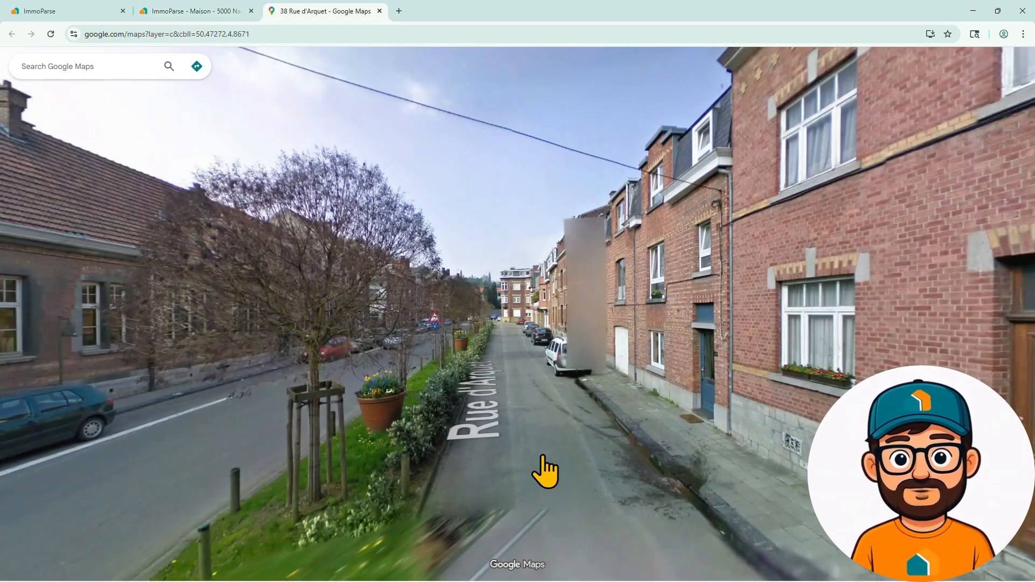
left_click(593, 473)
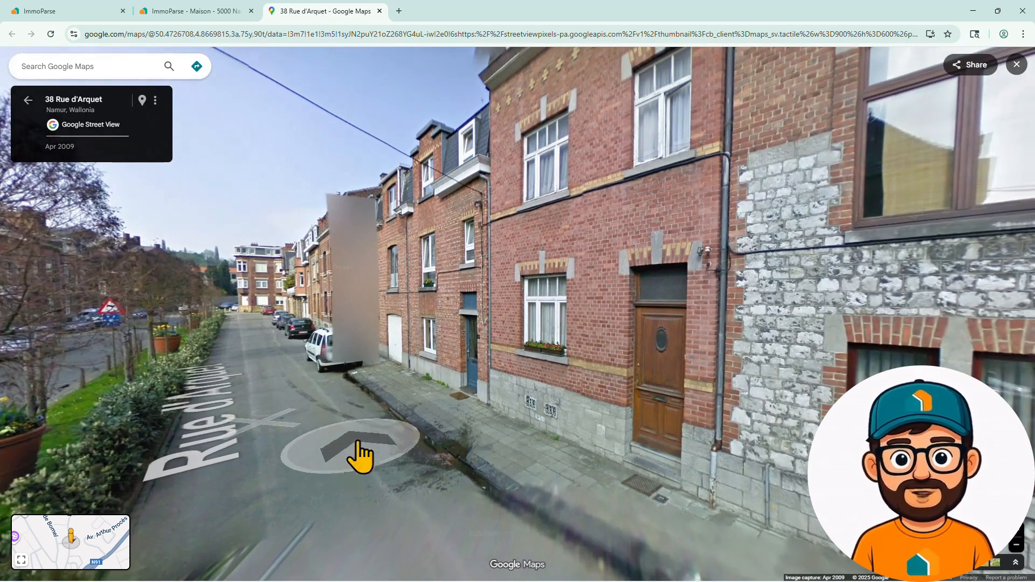
left_click(164, 12)
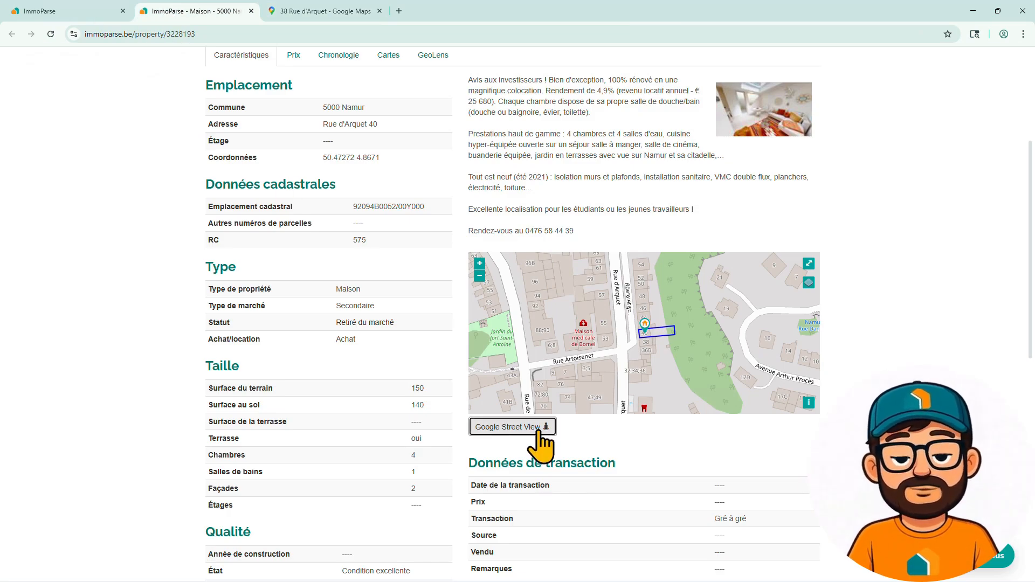
- On the Chronologie timeline, open the 61-day listing (€75000 - €160000) in a new tab
scroll(539, 438, "up", 4)
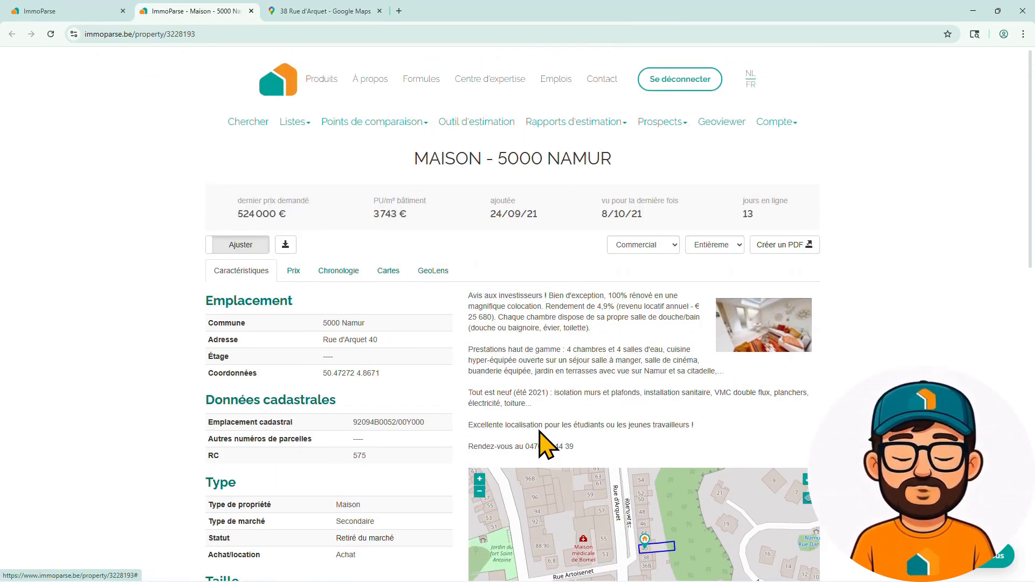
left_click(339, 272)
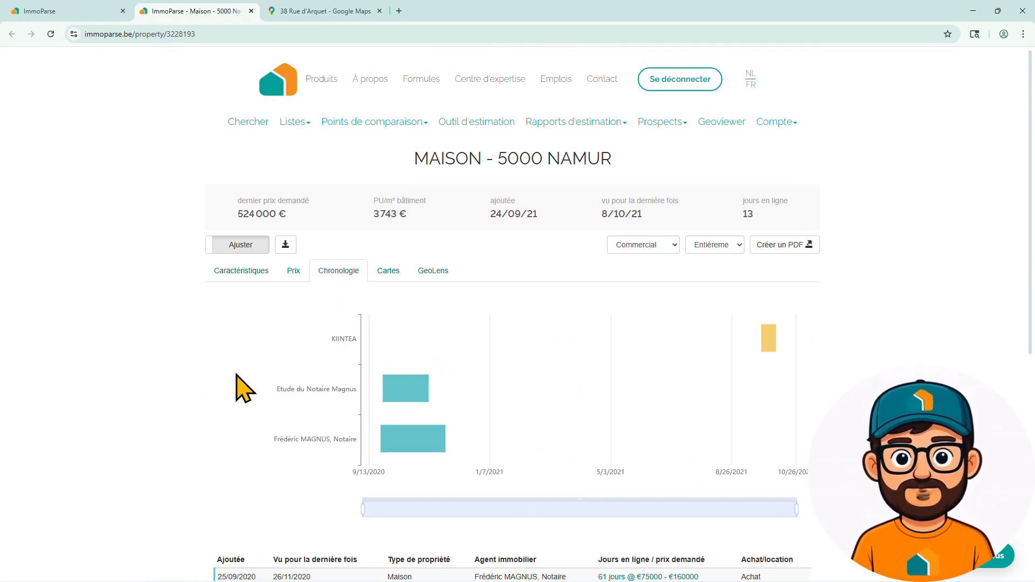
scroll(237, 380, "down", 3)
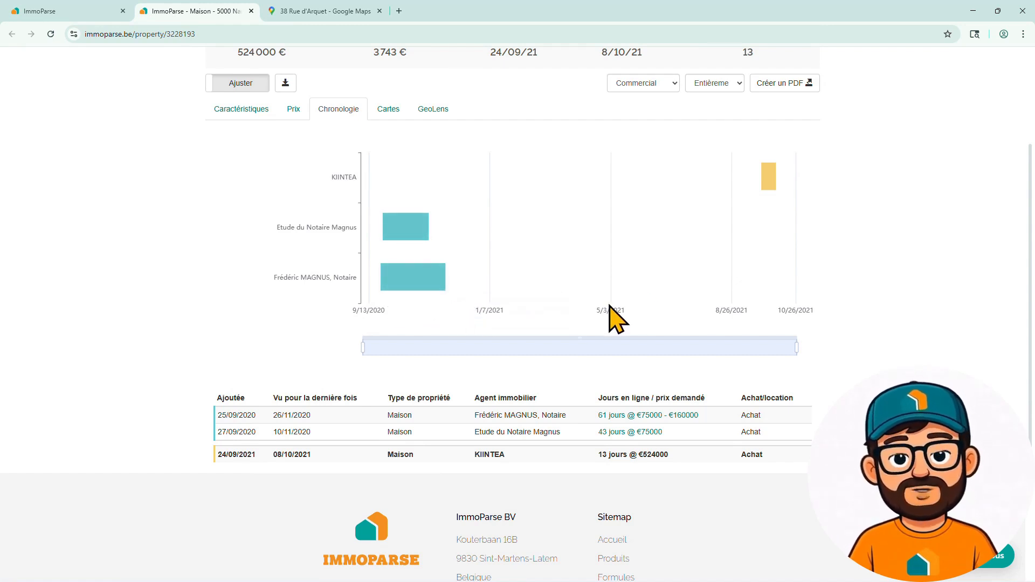
mouse_move(397, 241)
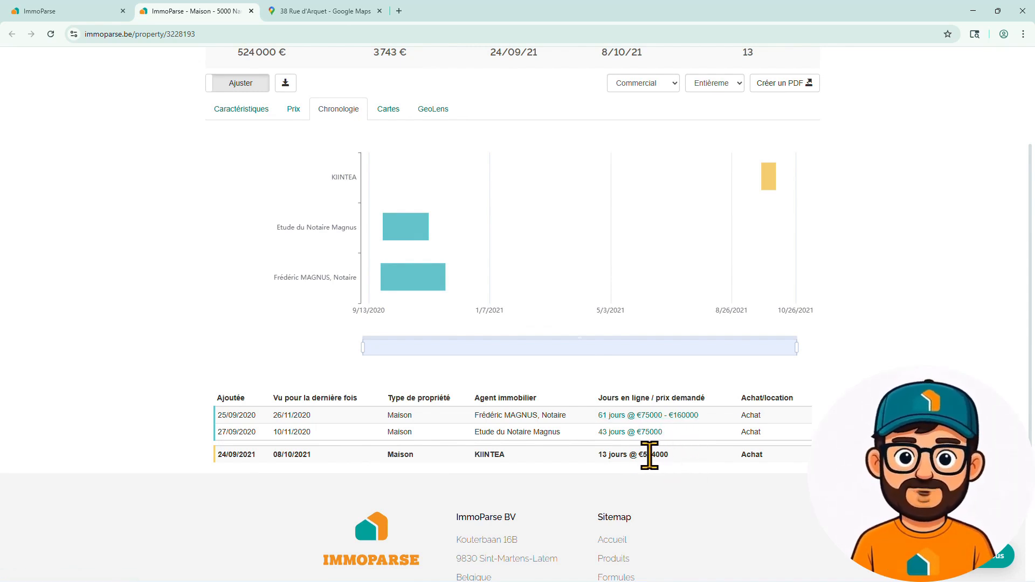
left_click(659, 416)
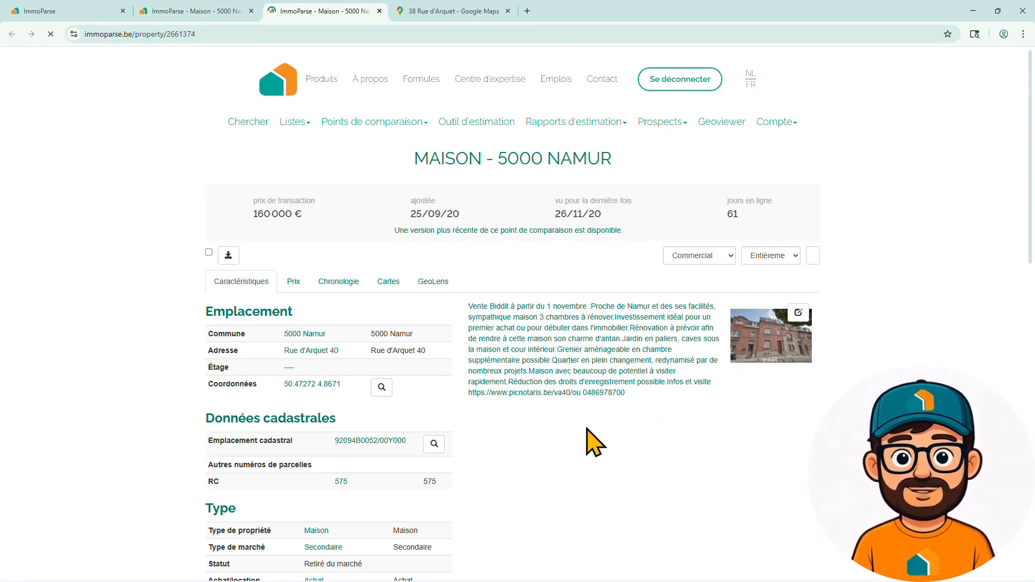
- Step through the house's interior photos one by one, then close the photo viewer
left_click(766, 355)
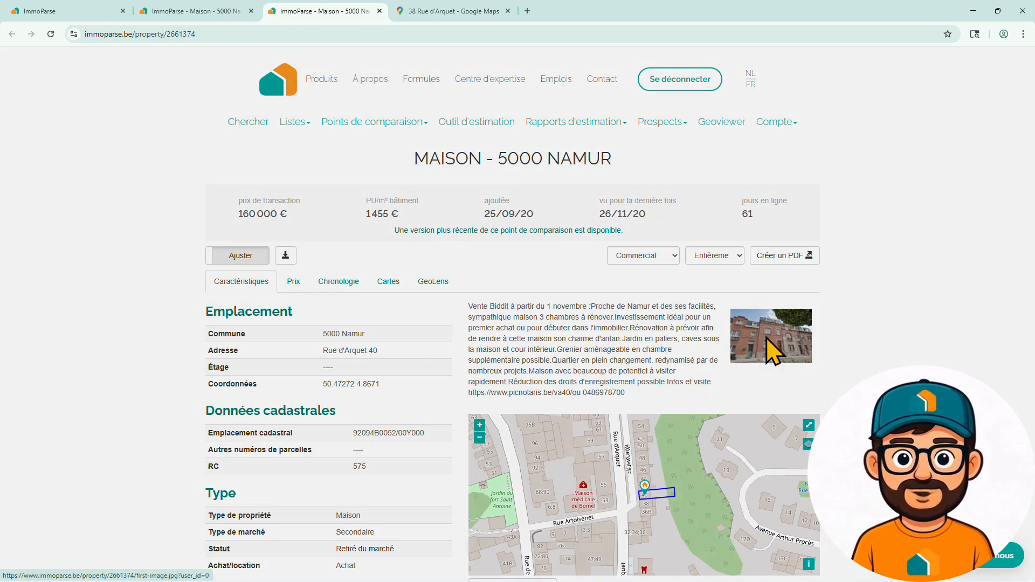
left_click(690, 224)
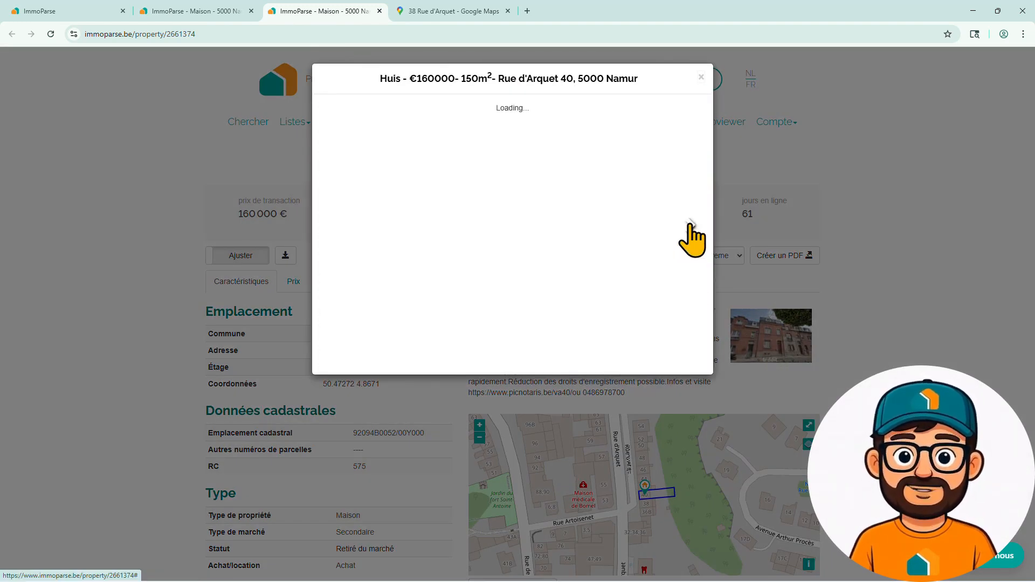
left_click(689, 227)
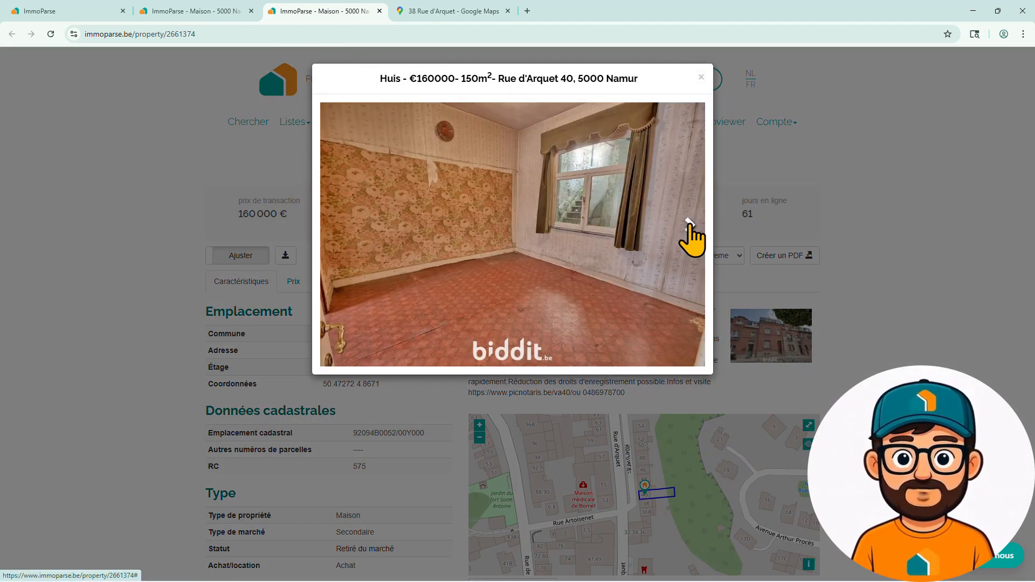
left_click(690, 227)
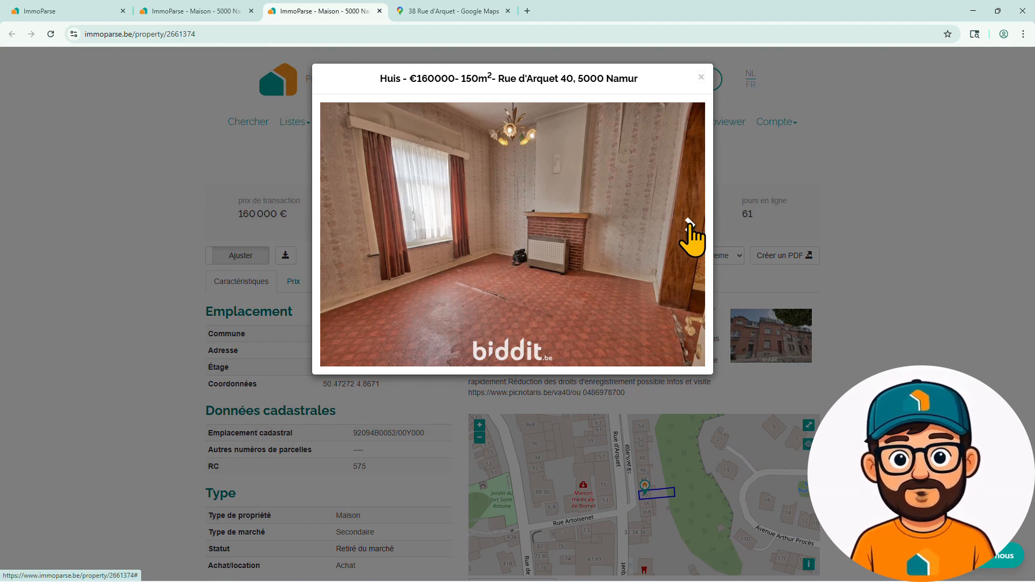
left_click(689, 226)
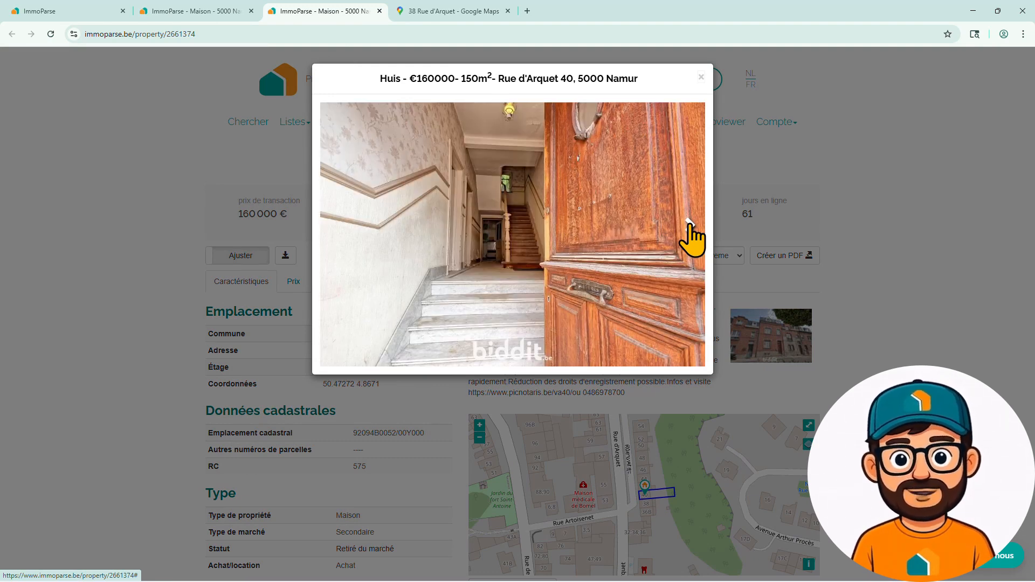
left_click(689, 225)
left_click(690, 225)
left_click(690, 225)
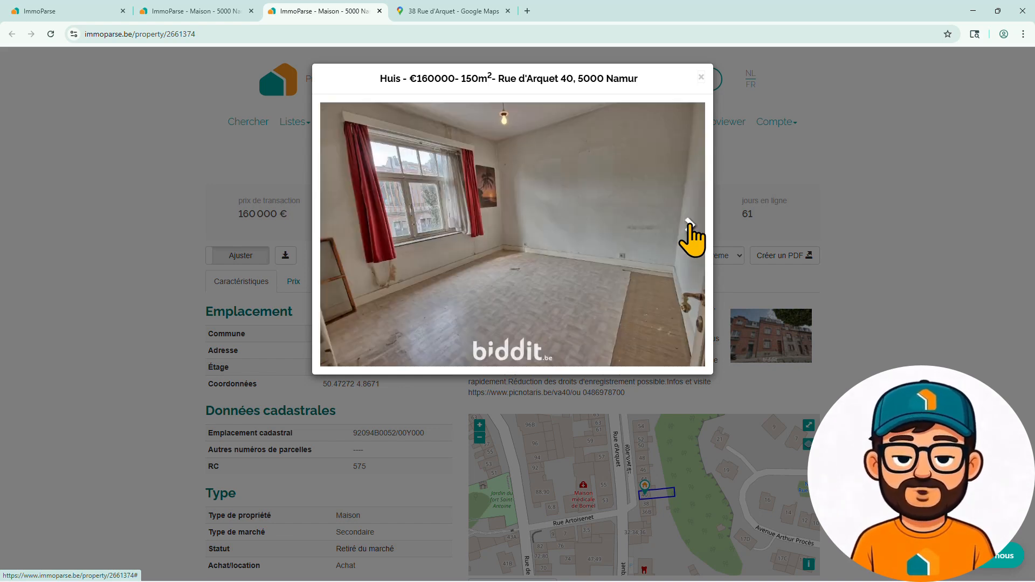
left_click(690, 225)
left_click(690, 225)
left_click(689, 226)
left_click(702, 78)
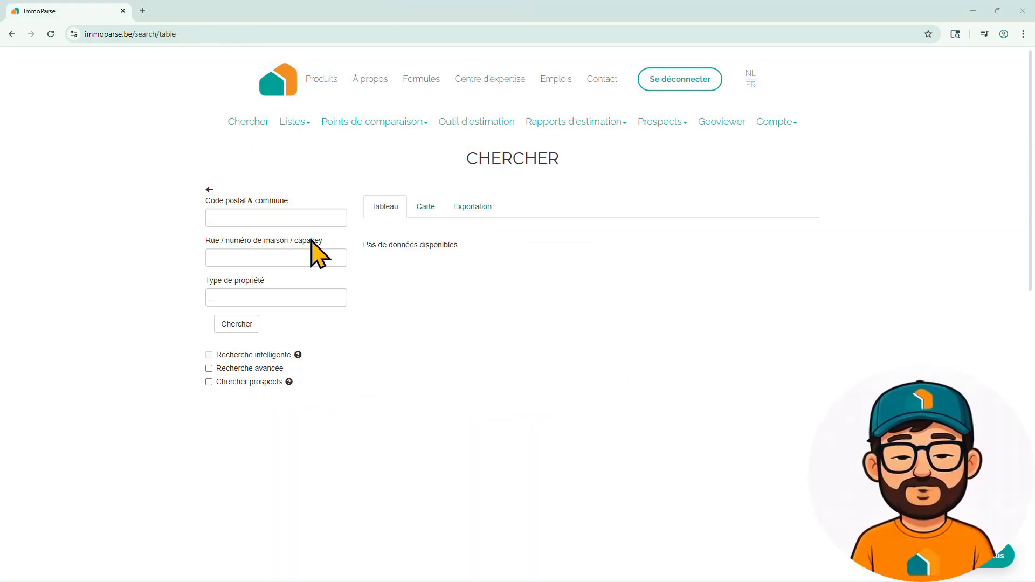
- Run a 5 km prospect search in 1000 Bruxelles for 'A vendre par le propriétaire' listings
left_click(304, 218)
type("bruxelles")
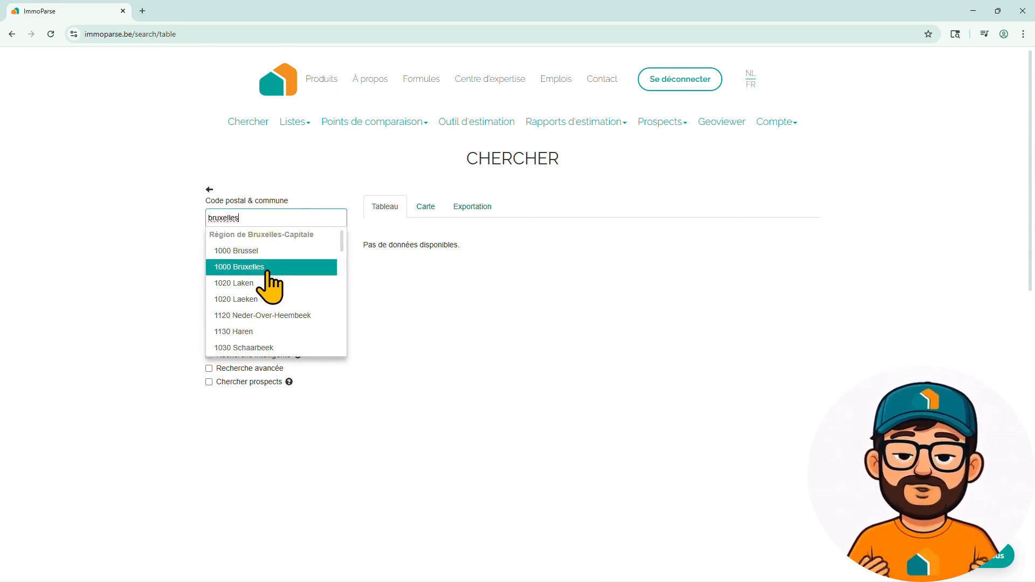
left_click(263, 268)
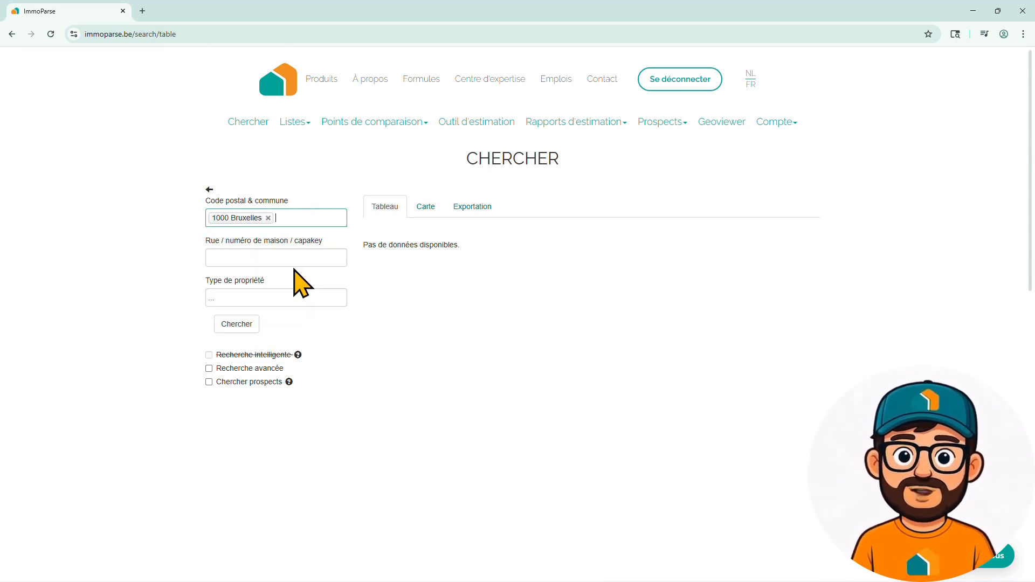
left_click(248, 382)
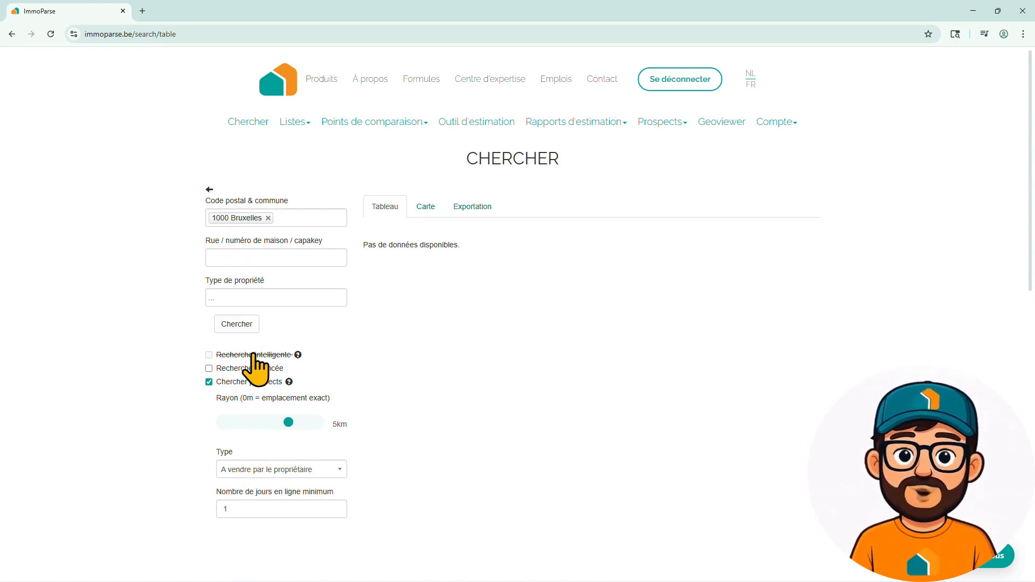
left_click(274, 473)
left_click(287, 508)
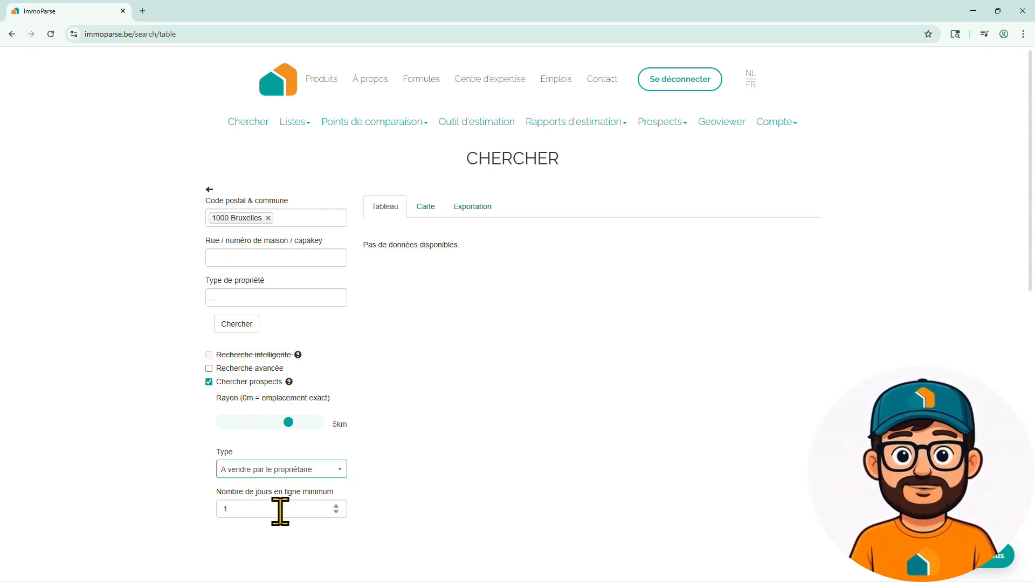
left_click(236, 324)
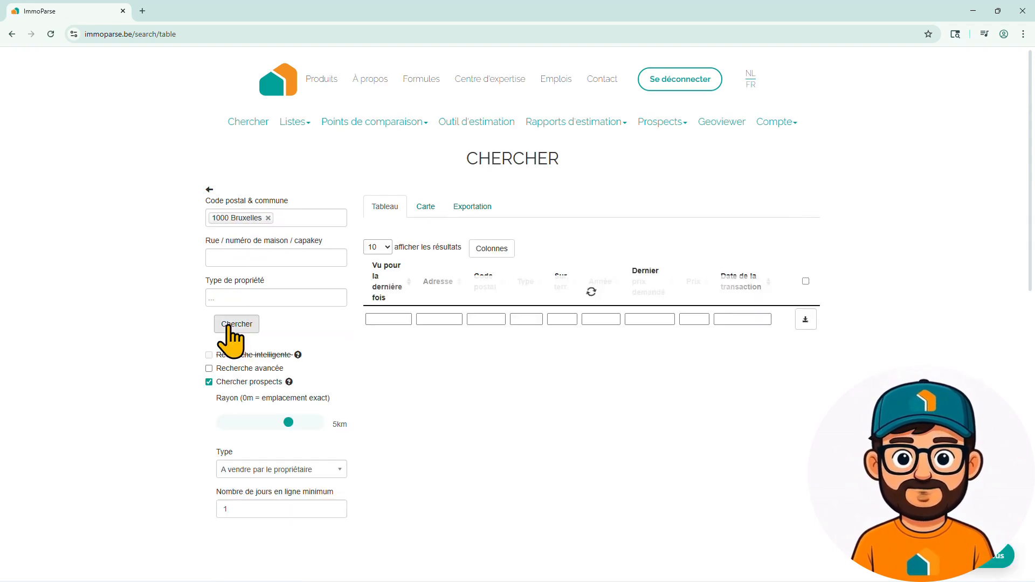
scroll(519, 274, "down", 3)
scroll(520, 275, "down", 2)
left_click(659, 468)
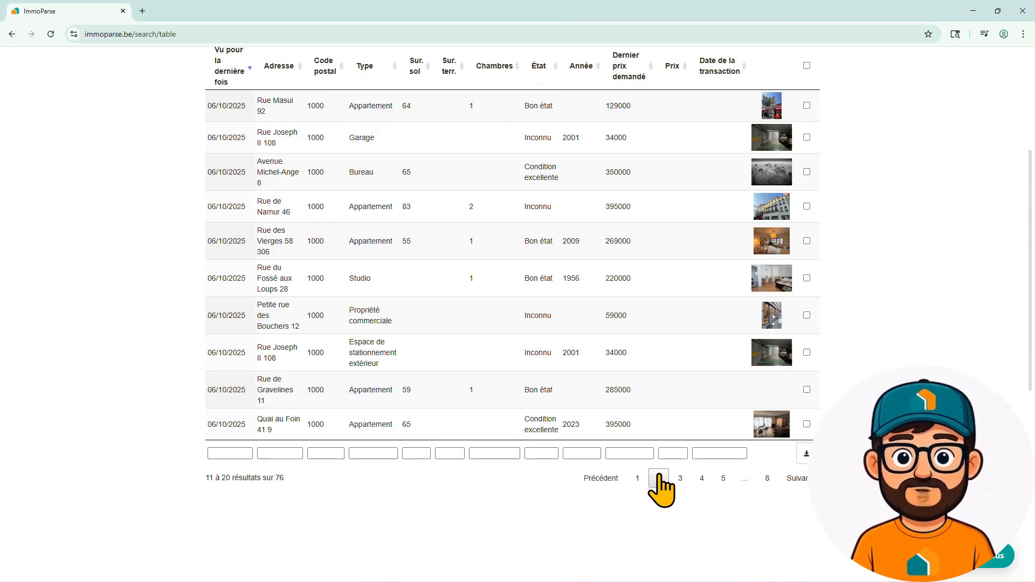
left_click(680, 478)
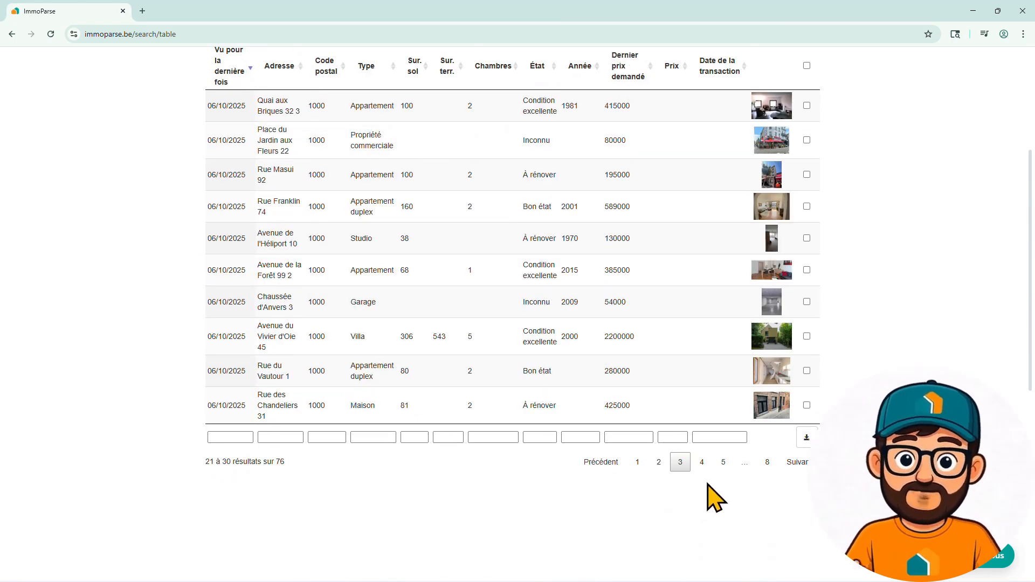
left_click(702, 462)
left_click(723, 478)
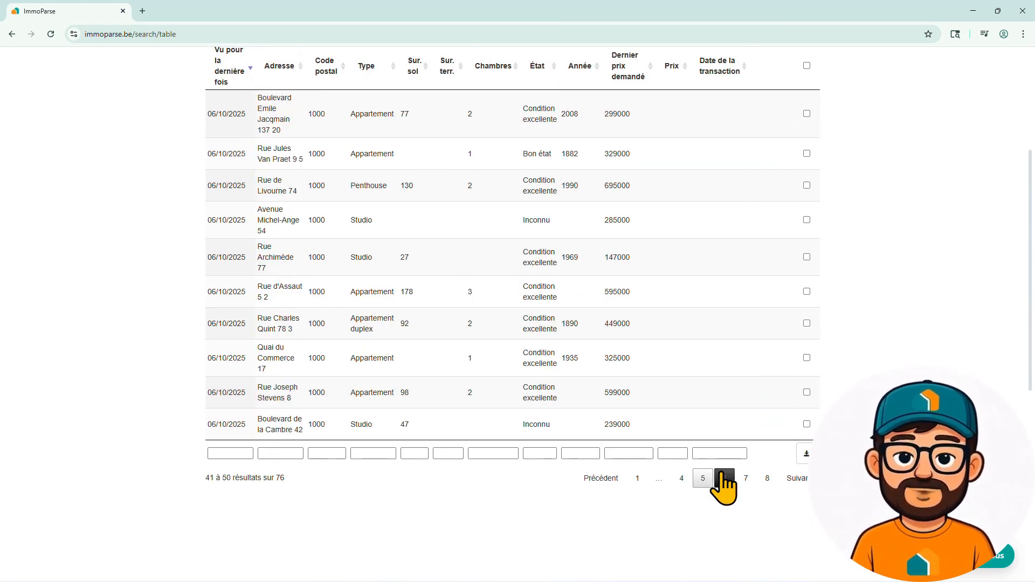
left_click(638, 478)
scroll(518, 410, "up", 3)
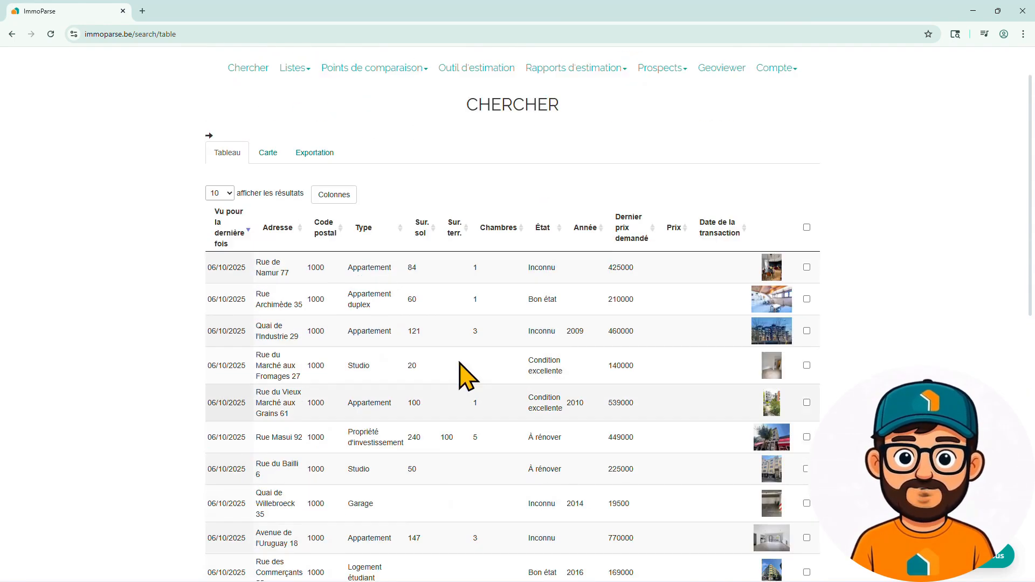
left_click(345, 268)
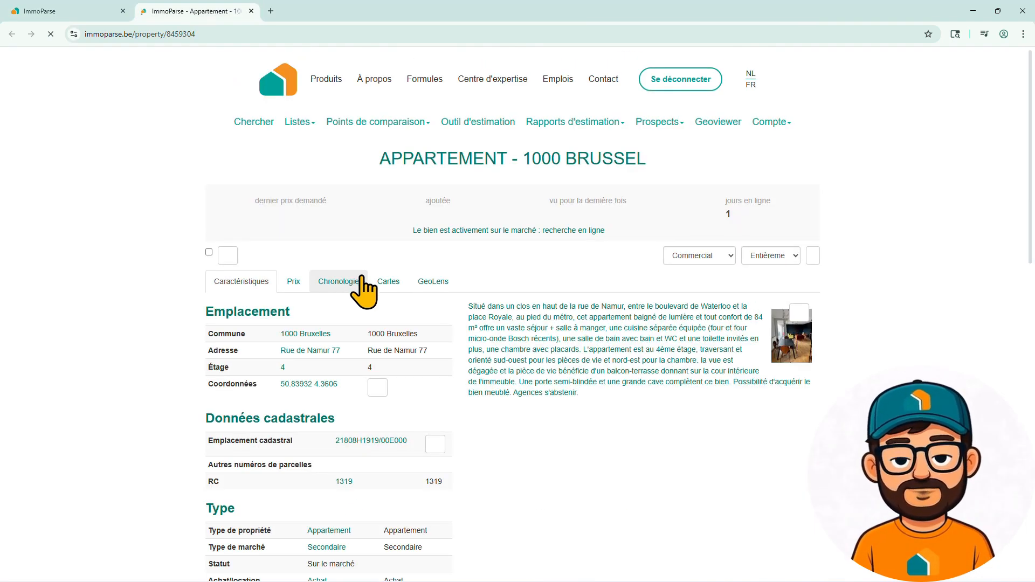
scroll(534, 302, "down", 5)
scroll(537, 310, "down", 5)
scroll(537, 310, "up", 3)
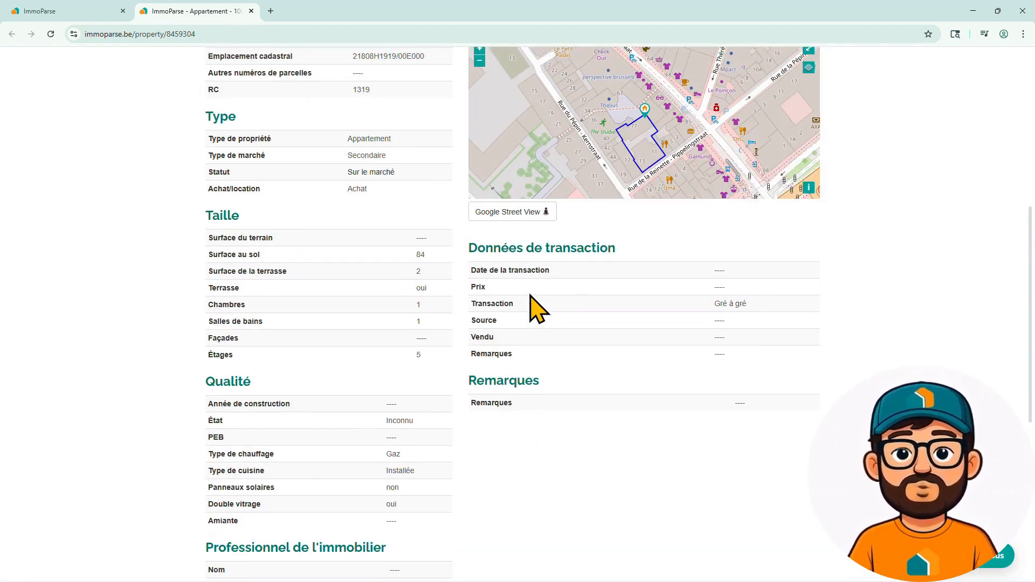
scroll(530, 302, "up", 7)
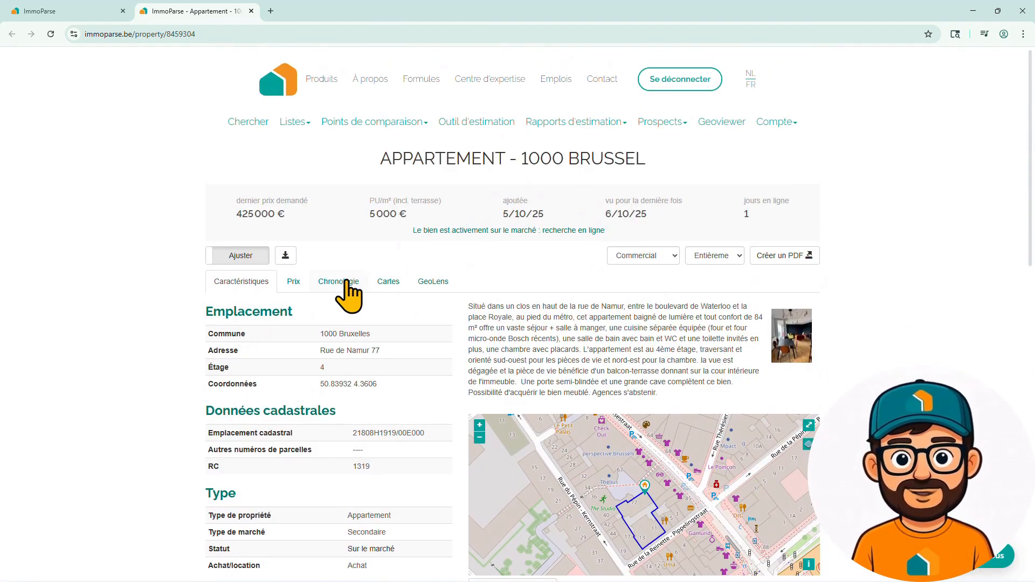
left_click(345, 286)
left_click(257, 284)
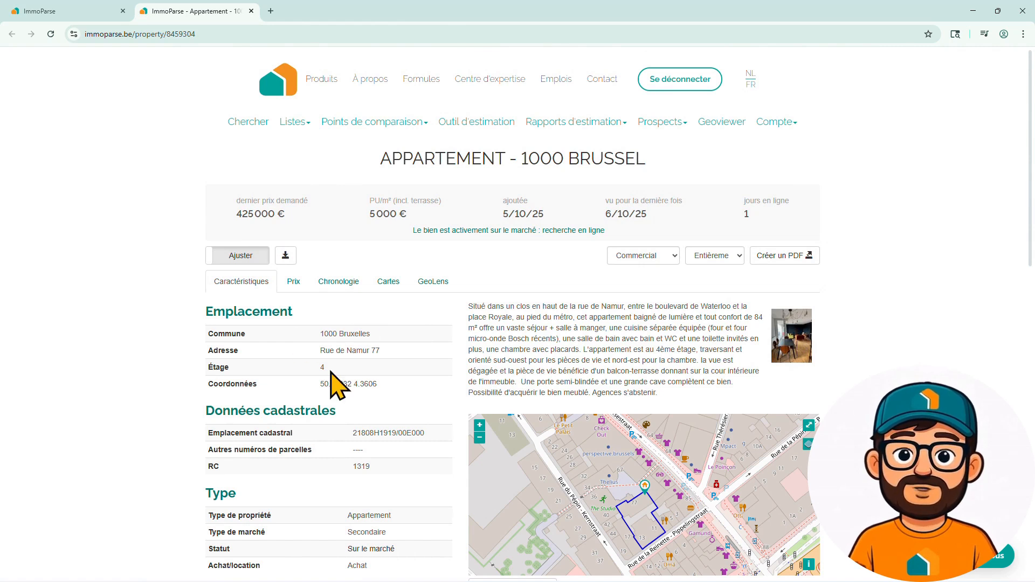
- Open the apartment's €425.000 Immoweb listing, then go back to the ImmoParse property tab
left_click(493, 232)
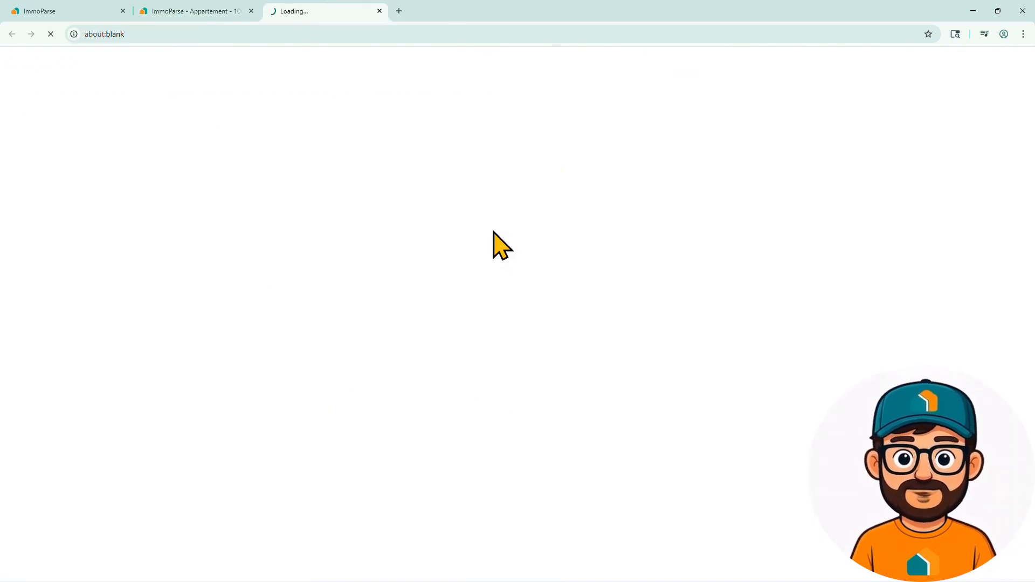
left_click(381, 100)
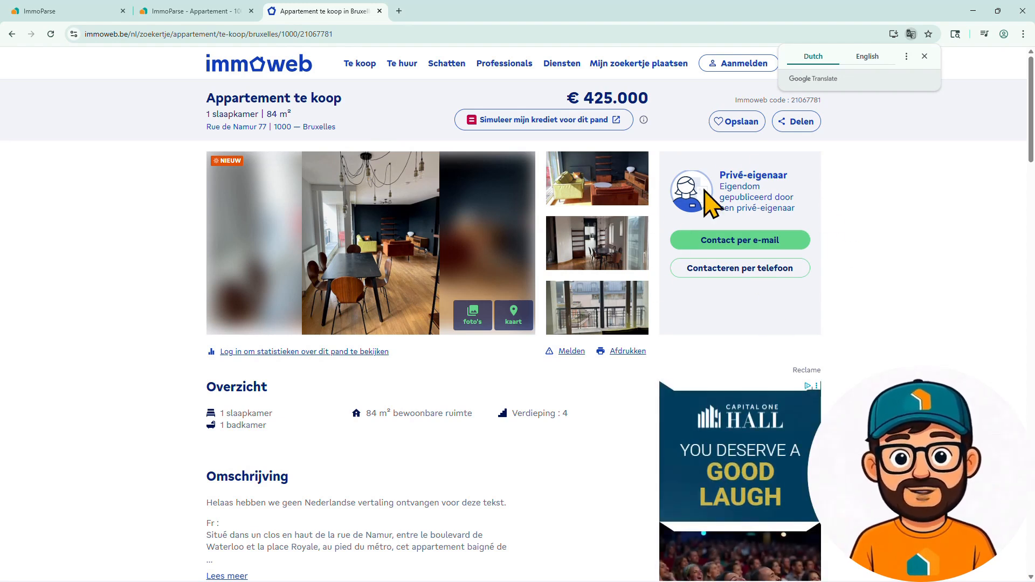
left_click(205, 11)
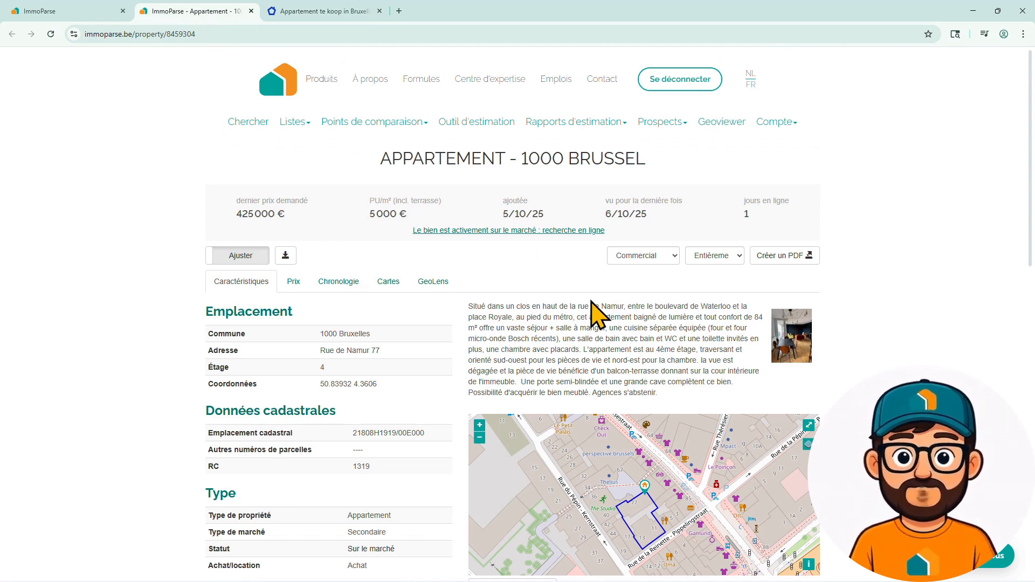
scroll(592, 300, "down", 2)
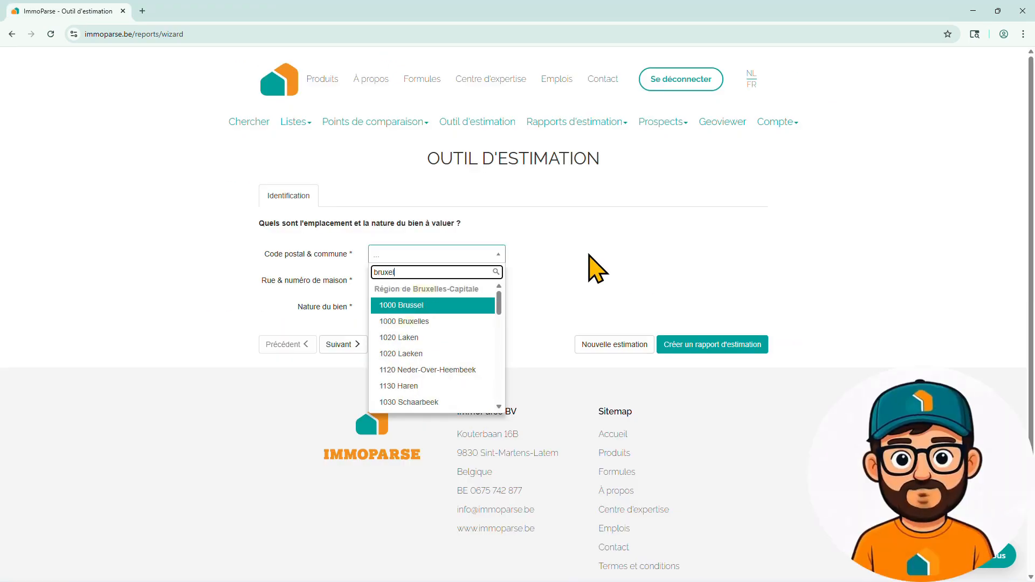
left_click(403, 321)
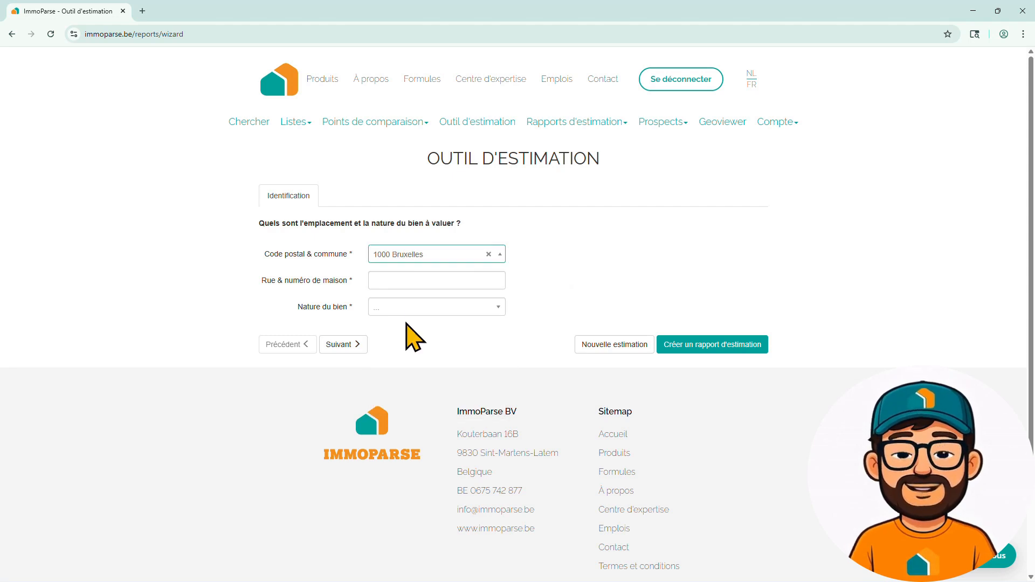
left_click(404, 280)
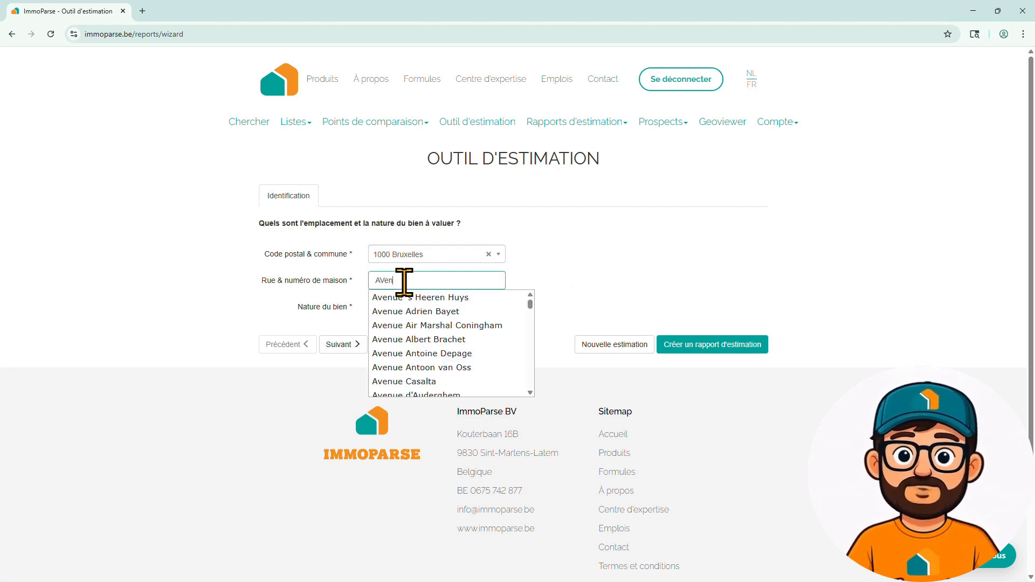
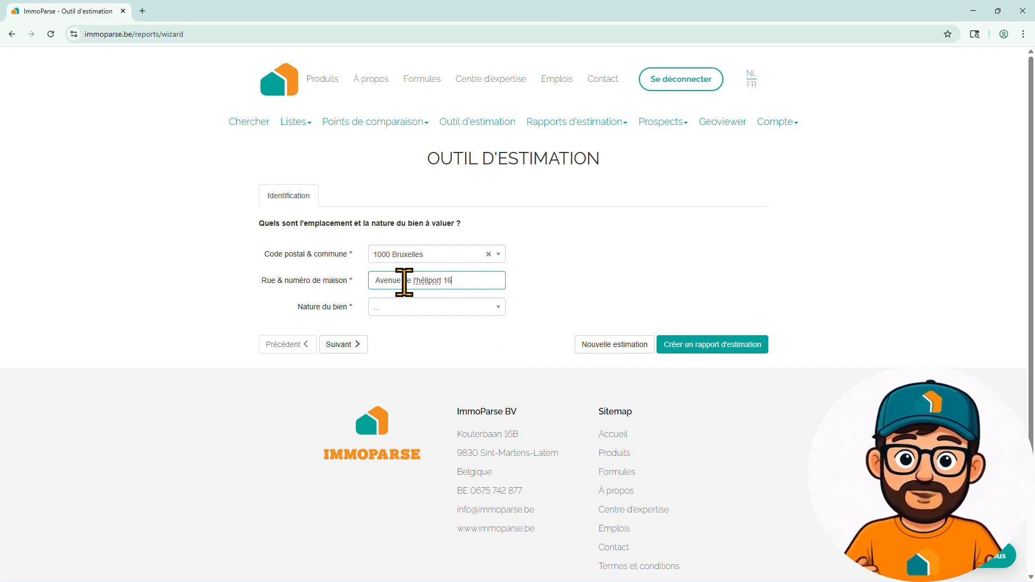
- Set Nature du bien to appartement and continue to the Caractéristiques step
left_click(422, 309)
type("app")
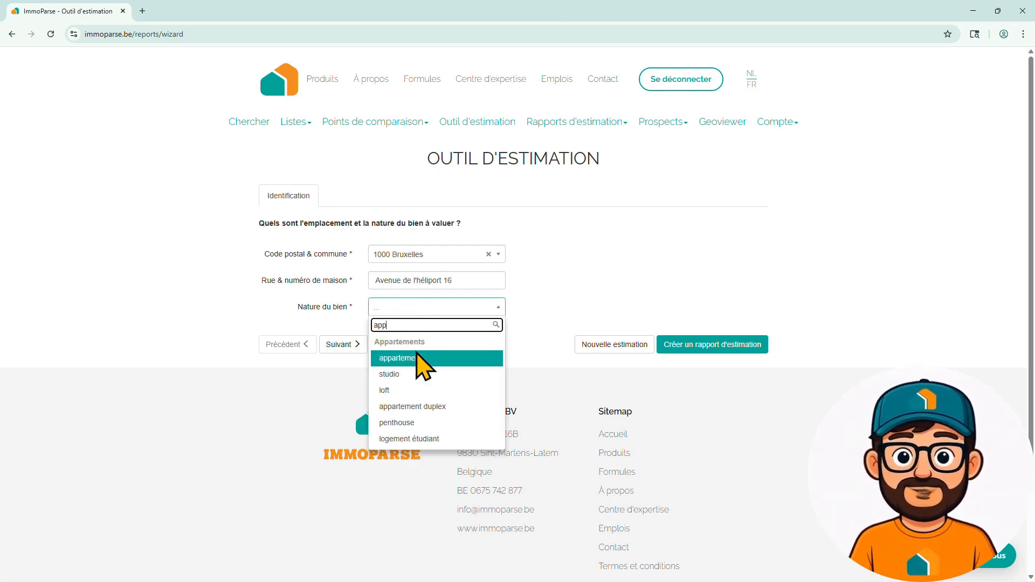
left_click(383, 359)
left_click(343, 346)
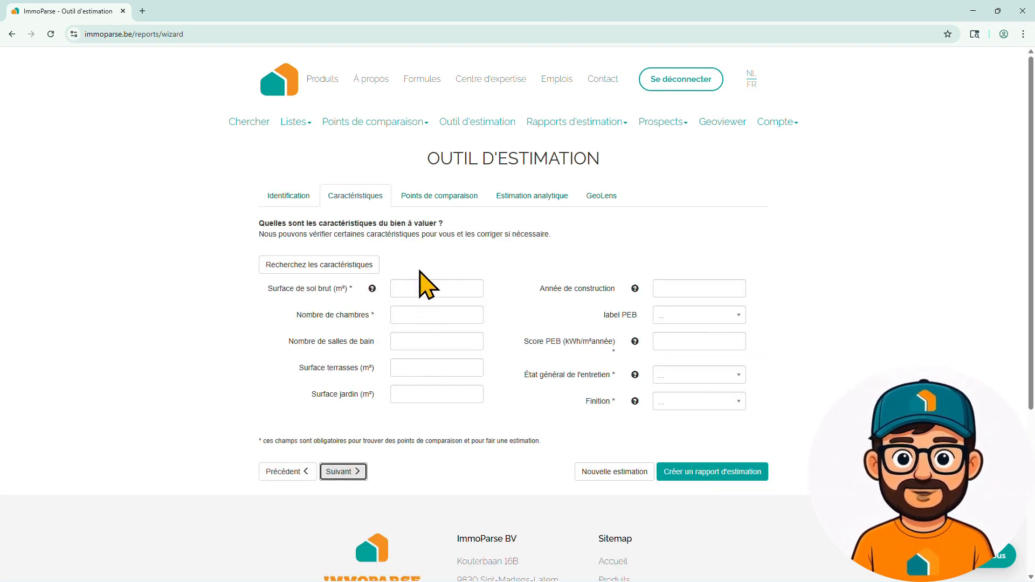
- Auto-fill the characteristics (79 m², 2 bedrooms, 1973), then set État général to bon état and Finition to standard
left_click(326, 271)
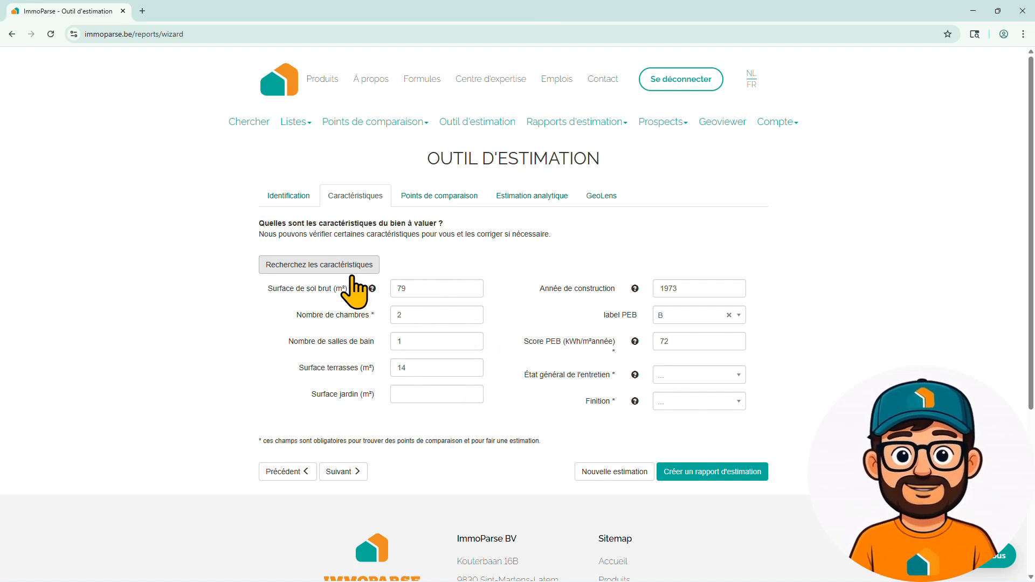
left_click(683, 377)
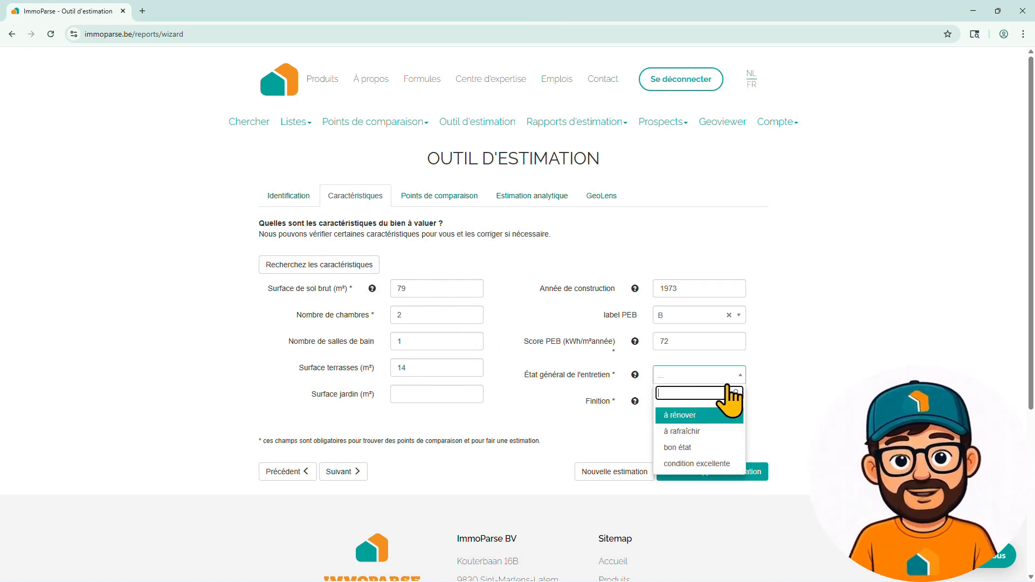
left_click(708, 447)
left_click(685, 405)
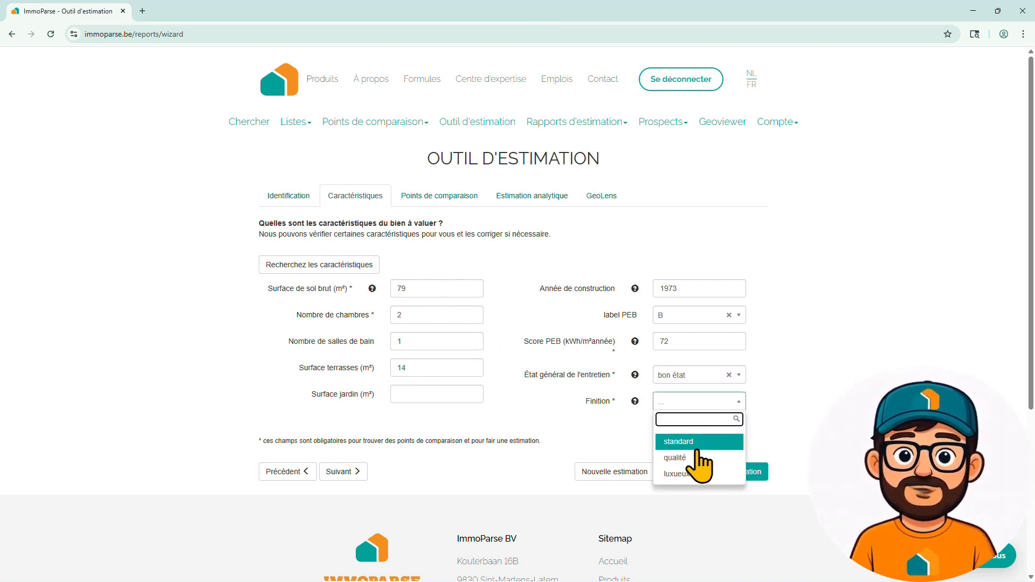
left_click(695, 444)
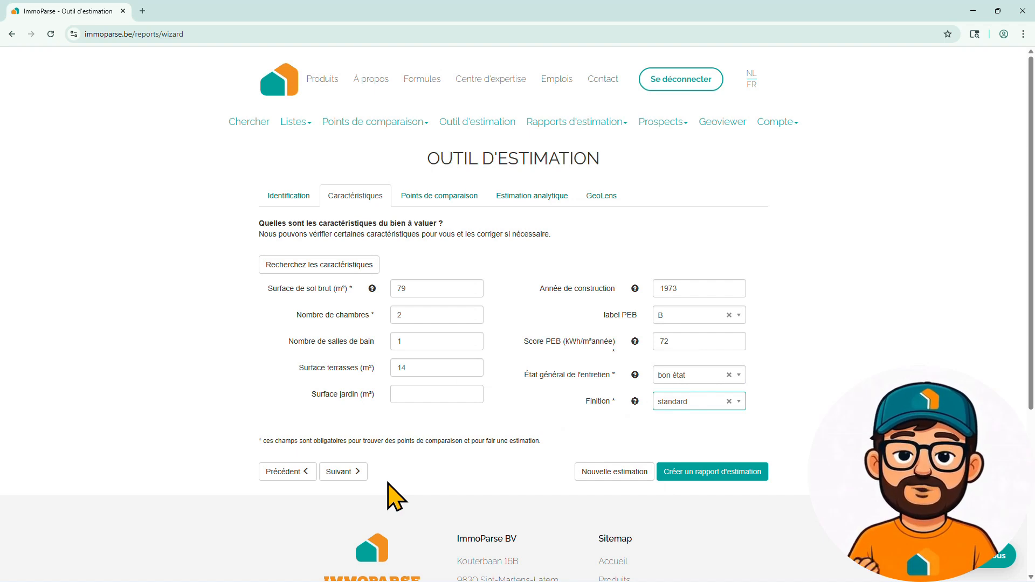
- Search for comparables on the Points de comparaison step and browse both pages of the ten results
left_click(341, 472)
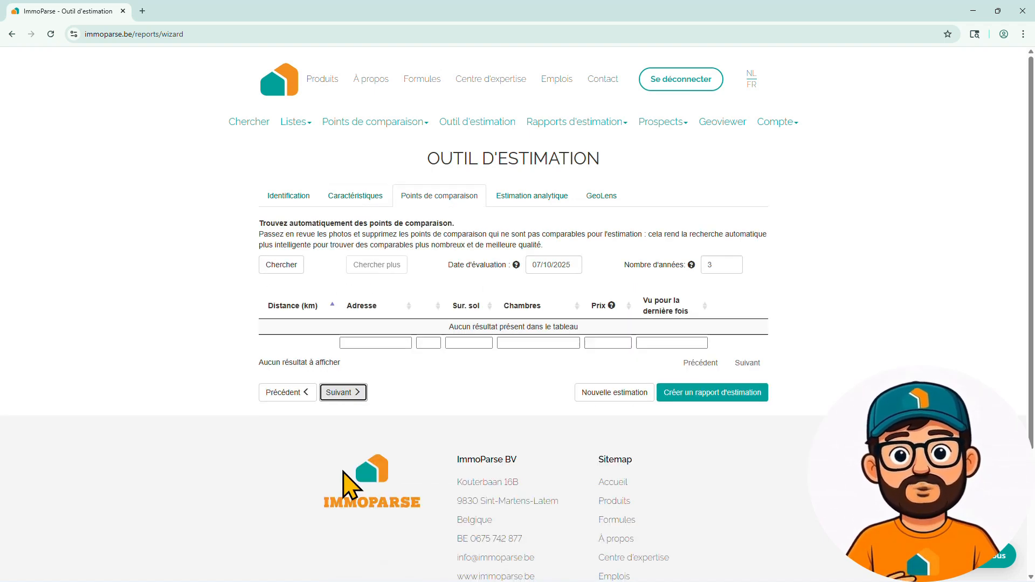
left_click(282, 267)
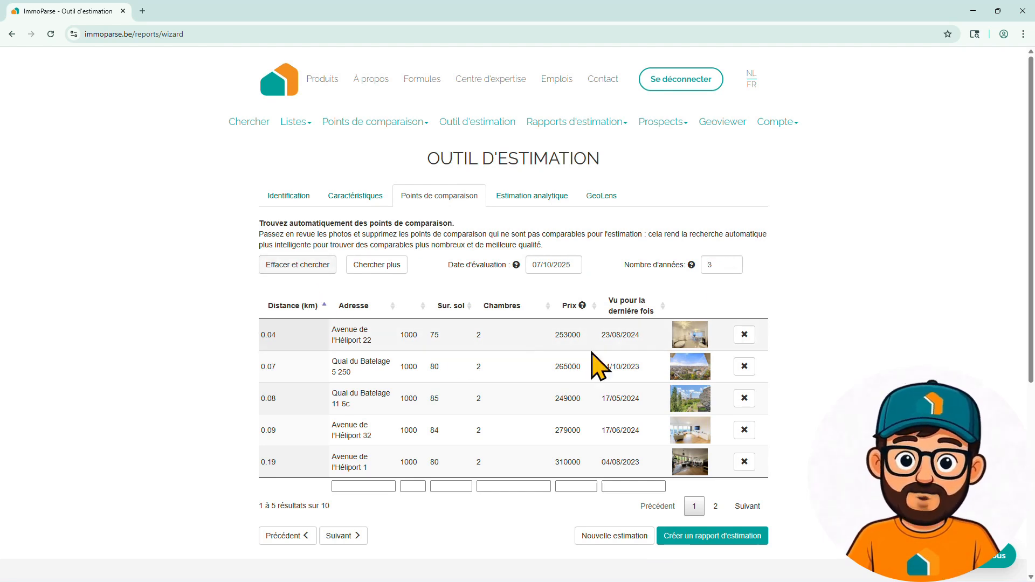
left_click(716, 506)
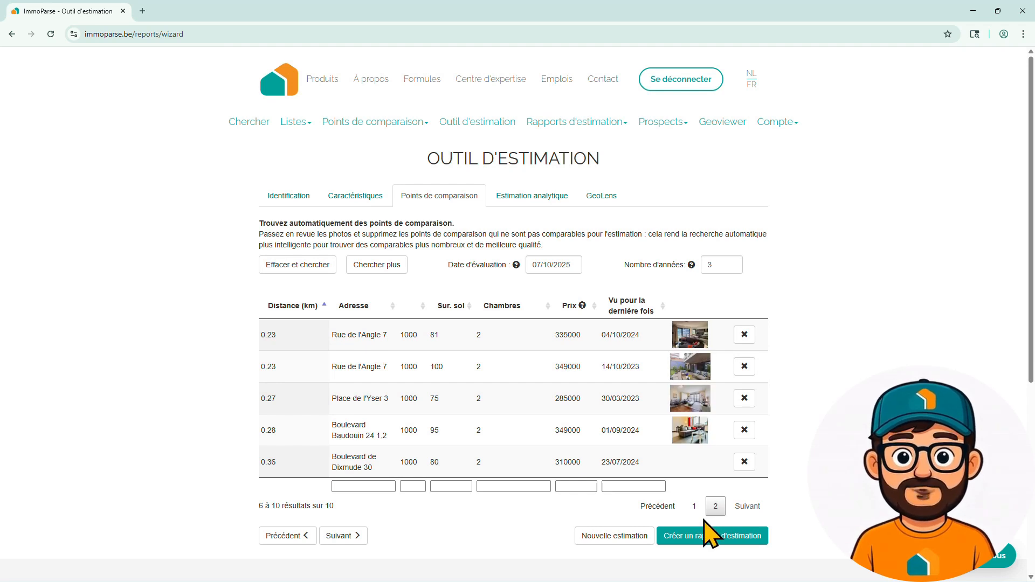
left_click(694, 509)
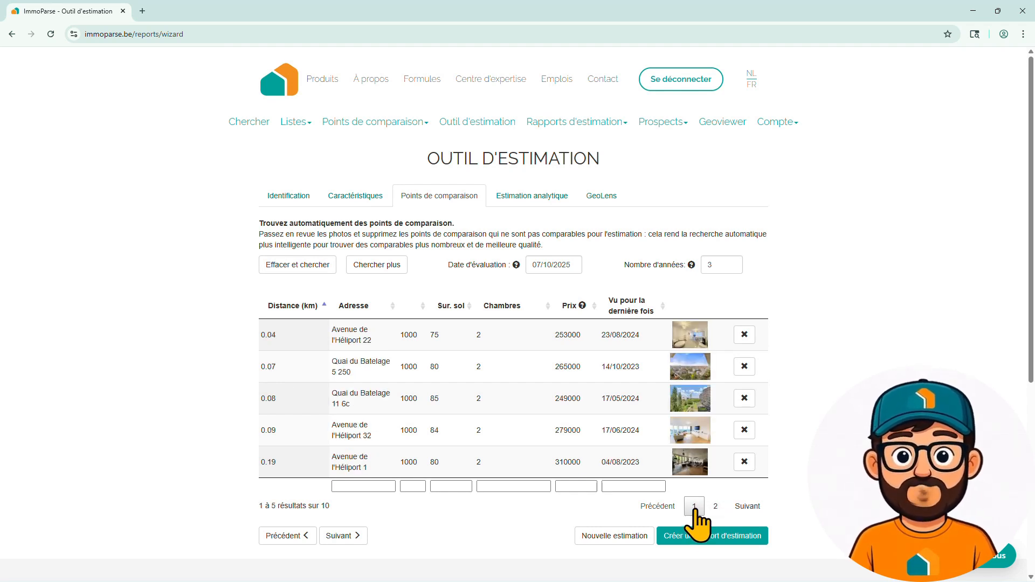
left_click(694, 403)
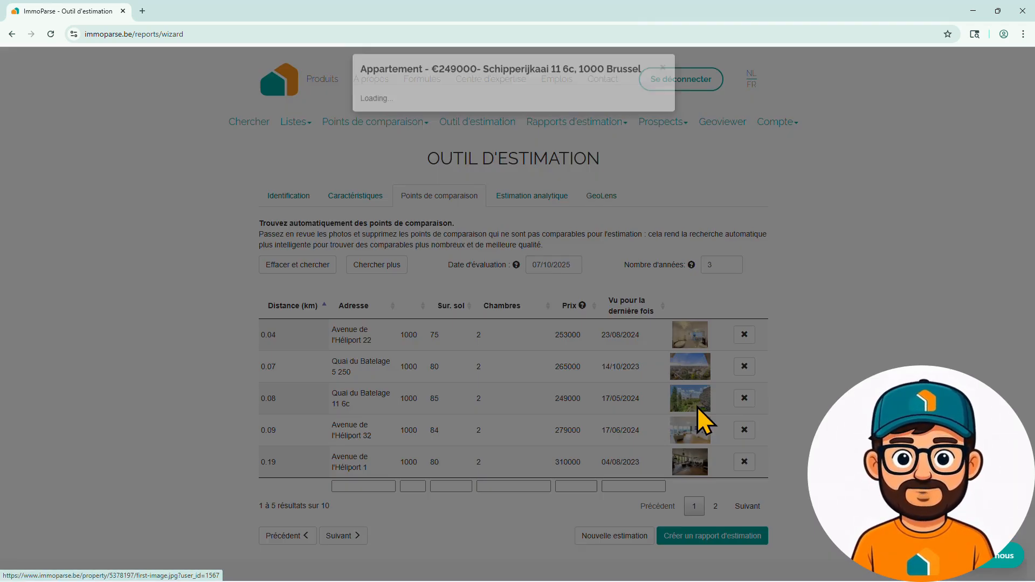
left_click(693, 237)
left_click(693, 237)
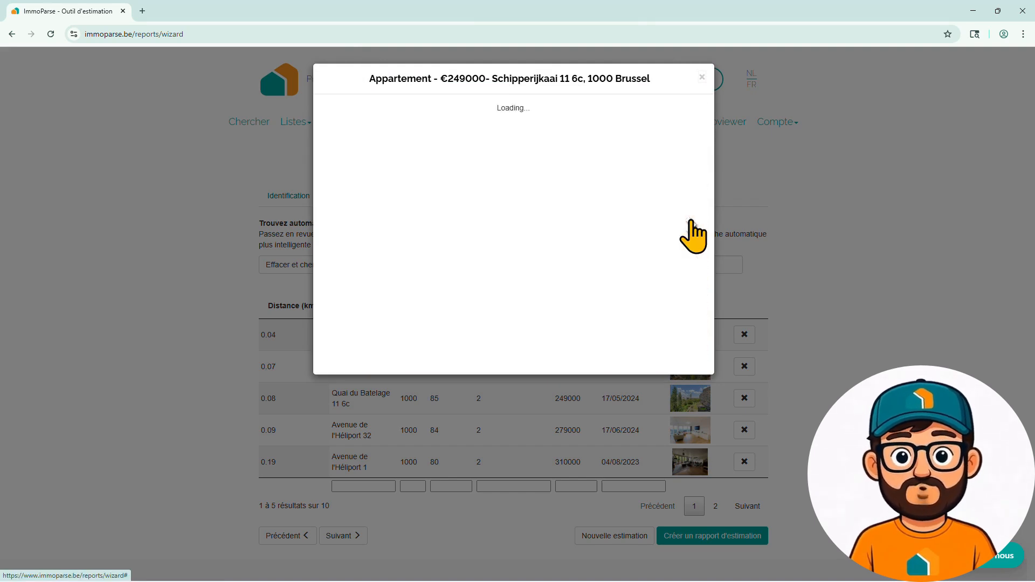
left_click(693, 237)
left_click(702, 79)
left_click(688, 431)
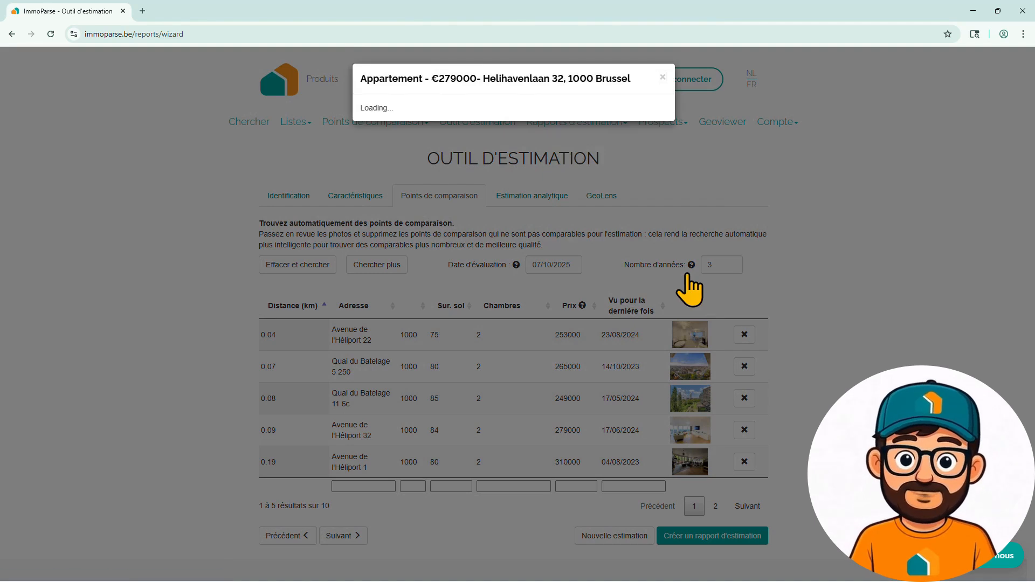
left_click(690, 224)
left_click(689, 226)
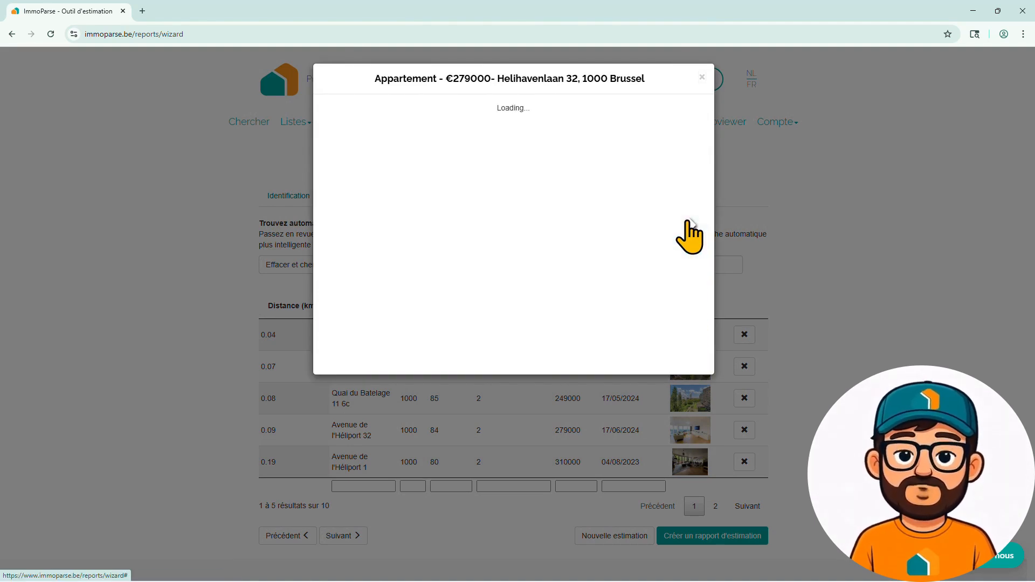
left_click(703, 79)
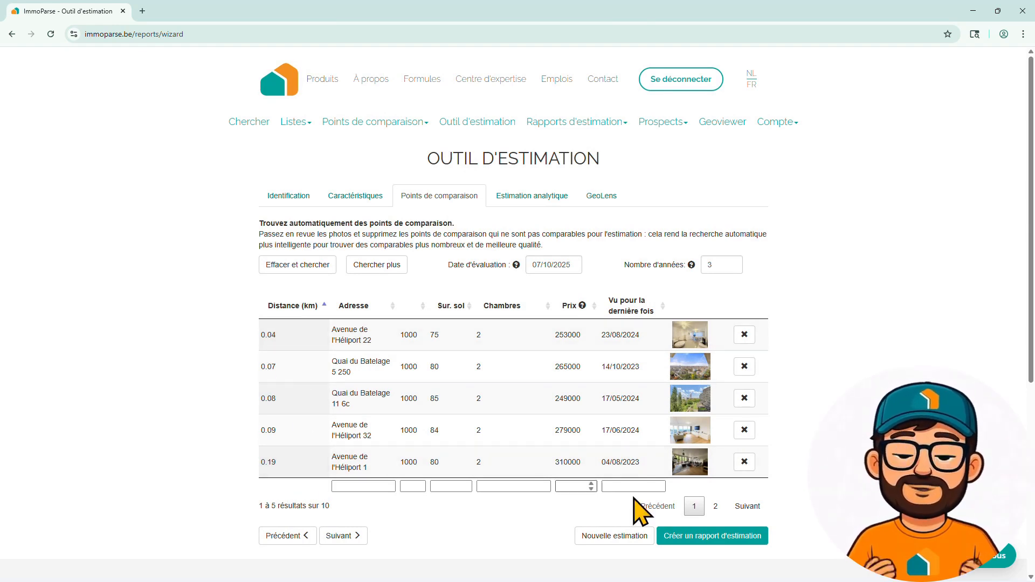
left_click(715, 507)
left_click(694, 507)
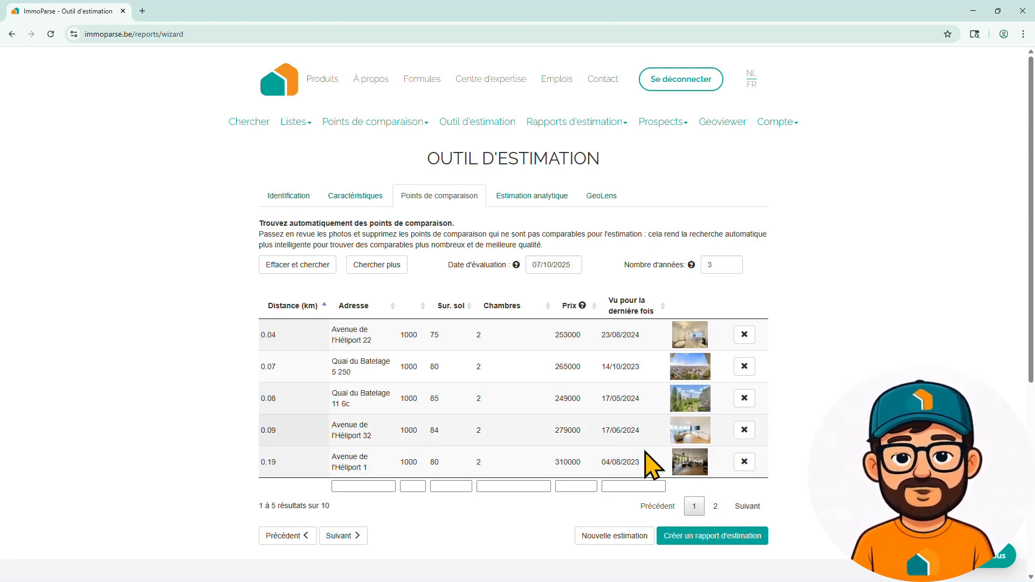
left_click(691, 464)
left_click(702, 77)
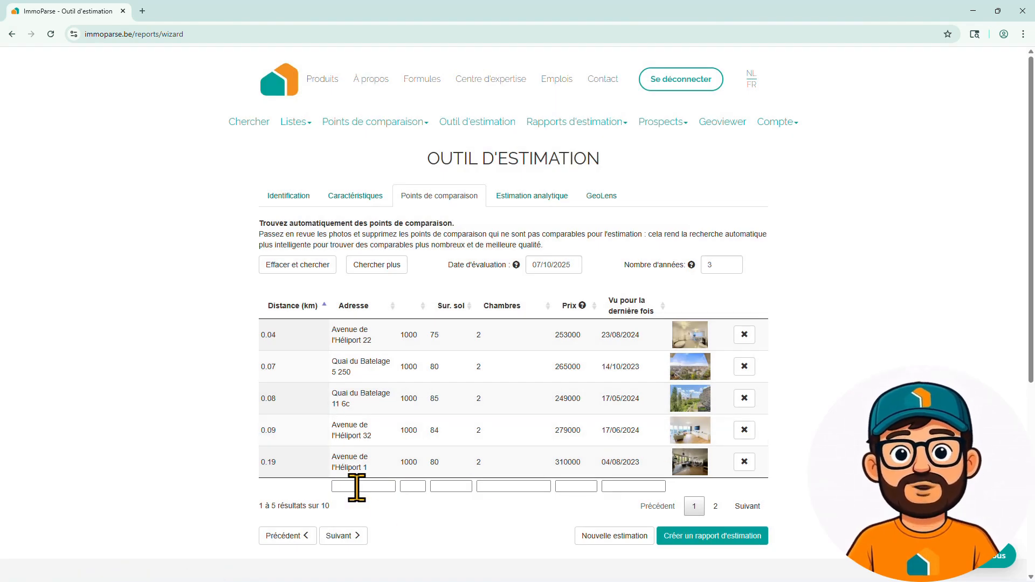
left_click(340, 535)
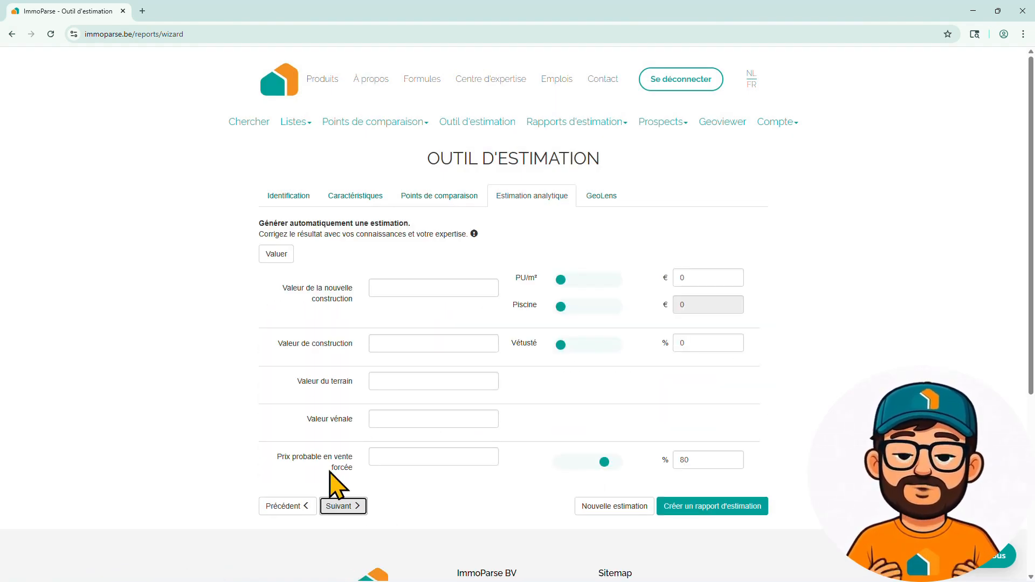
- Run Valuer and adjust PU/m² and vétusté to 20%, giving €310000 market value and €248000 forced sale
left_click(273, 257)
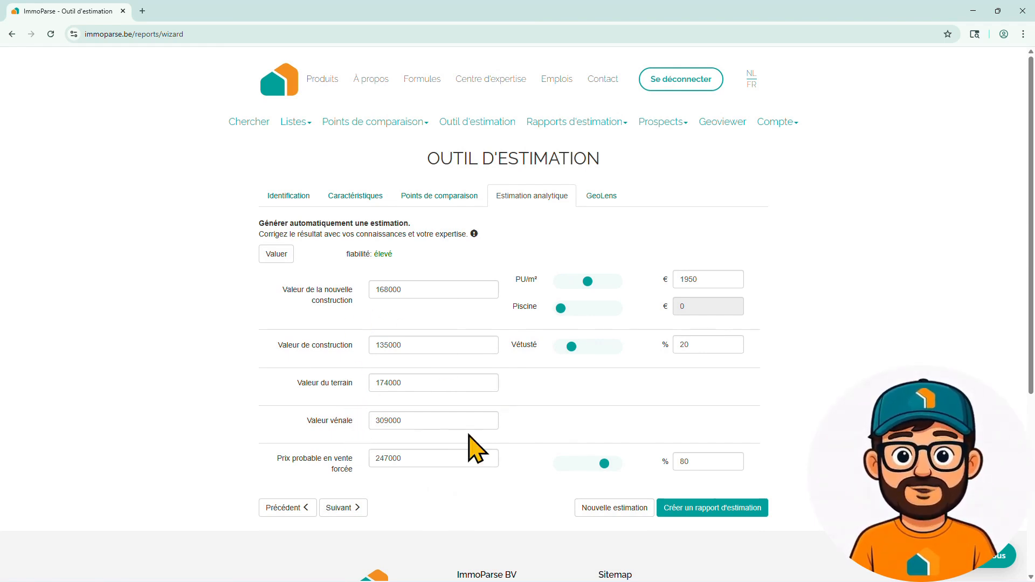
mouse_move(588, 282)
left_mouse_down()
mouse_move(575, 284)
mouse_move(596, 281)
left_mouse_up()
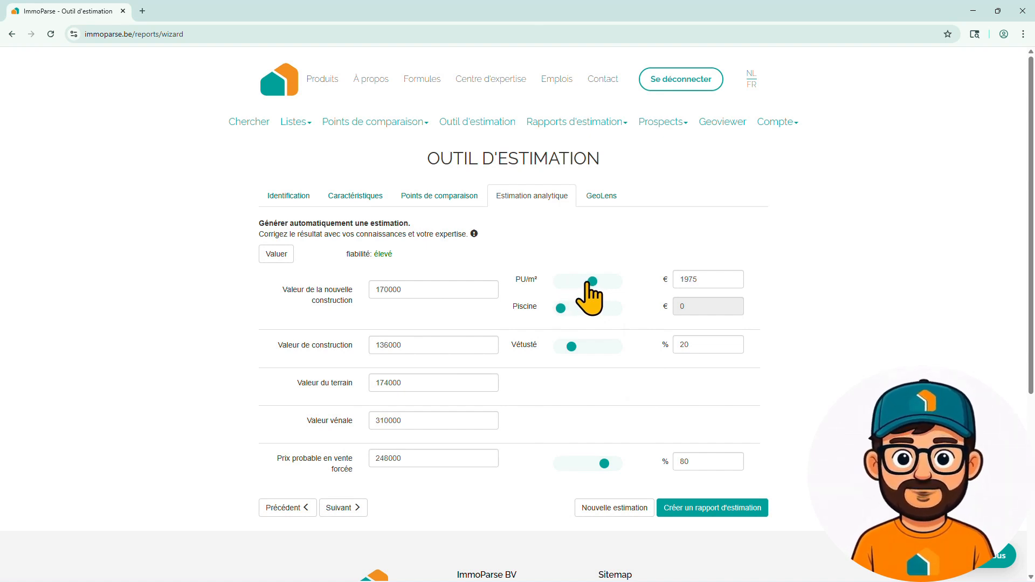
mouse_move(572, 346)
left_mouse_down()
mouse_move(594, 348)
mouse_move(567, 346)
left_mouse_up()
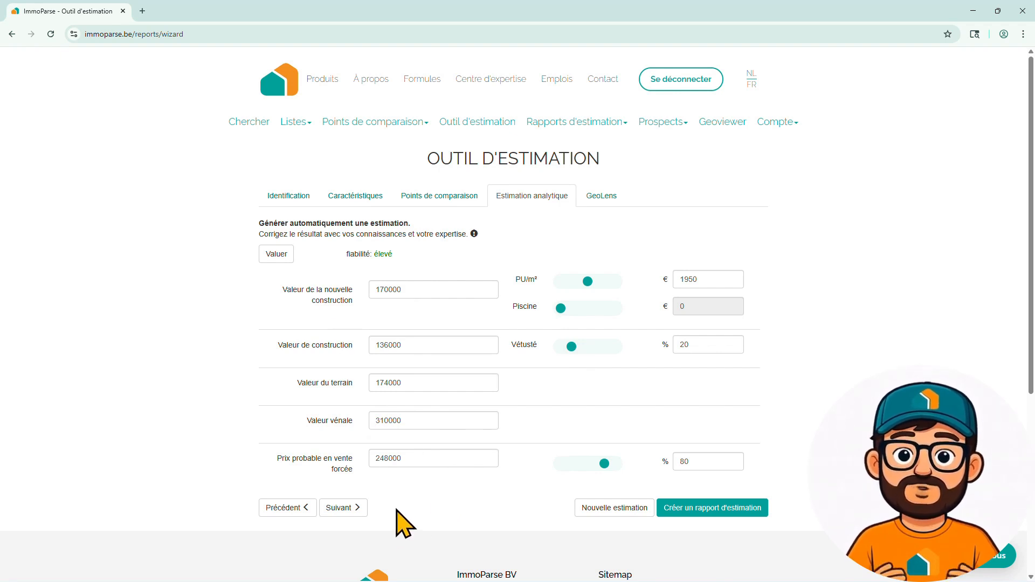
- Expand all GeoLens data sections for the property and scroll through them
left_click(351, 509)
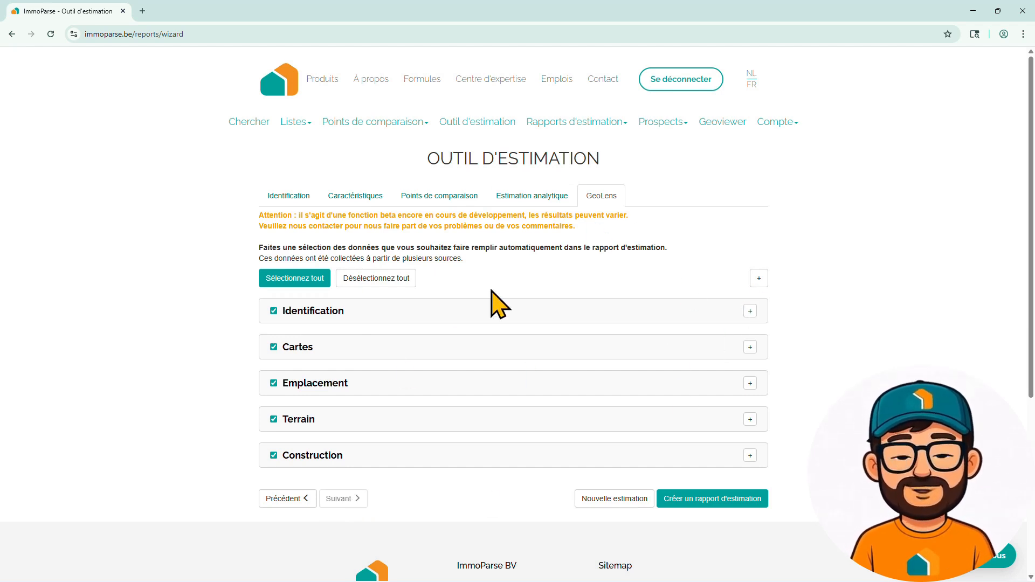
left_click(759, 278)
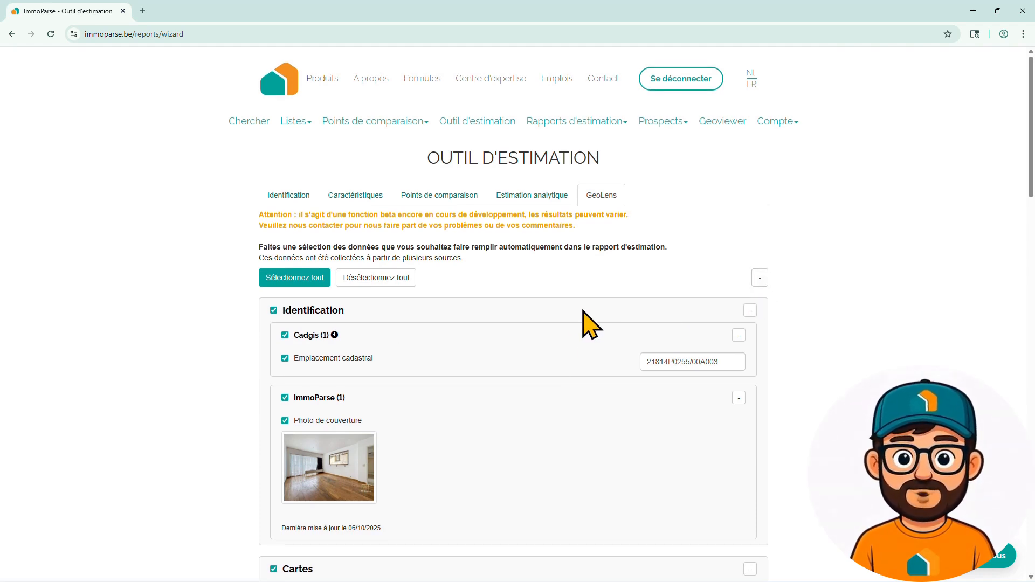
scroll(585, 318, "down", 8)
scroll(584, 318, "down", 3)
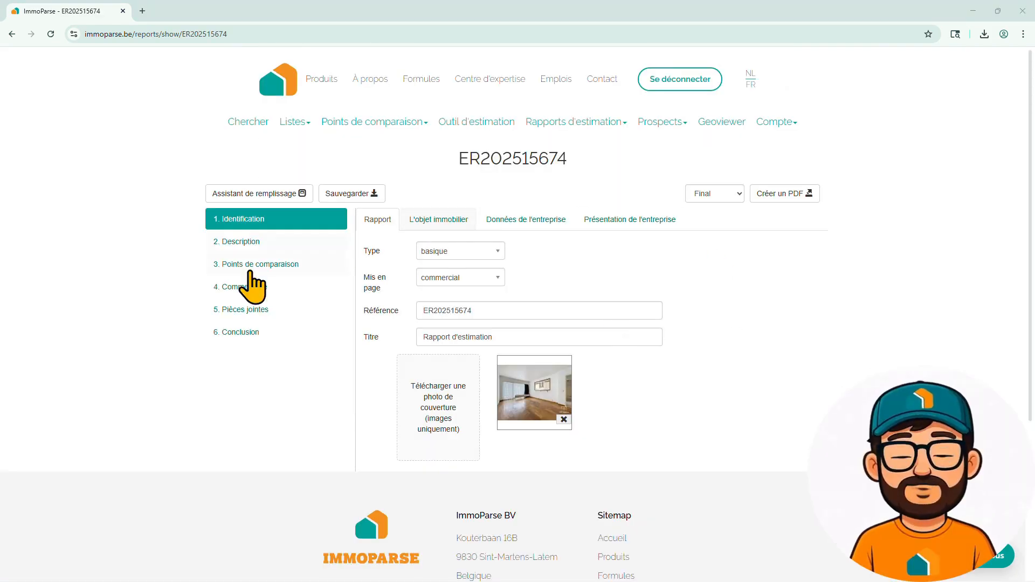
- Look through the report's Description, comparison points, Commentaire, attachments and Conclusion sections
left_click(253, 243)
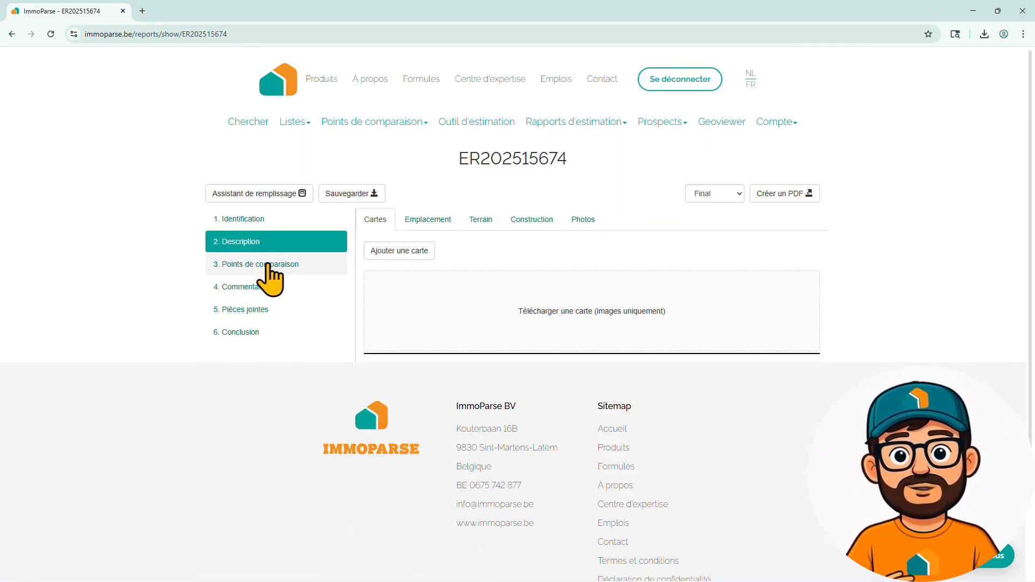
left_click(265, 264)
left_click(253, 286)
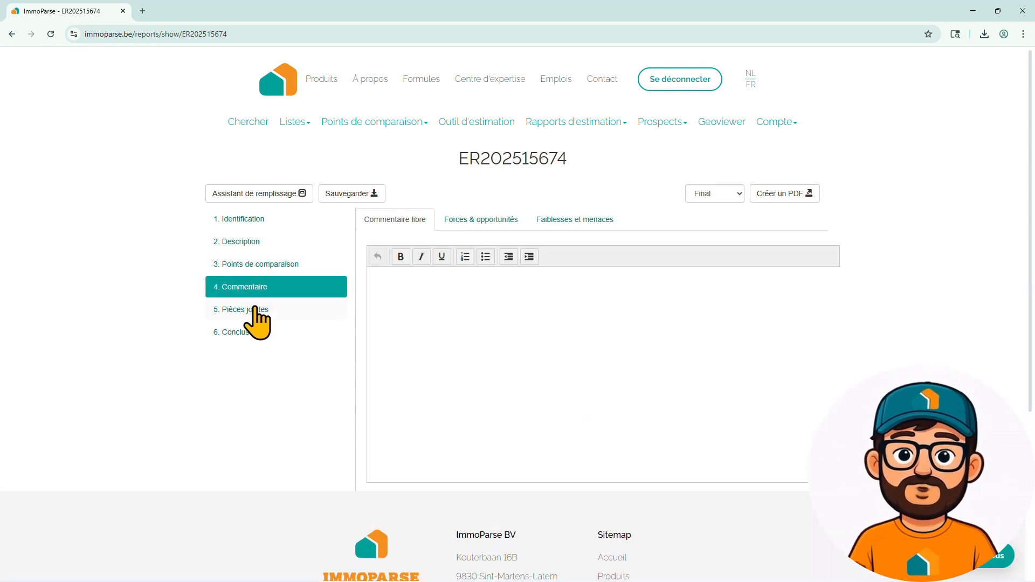
left_click(254, 312)
left_click(254, 332)
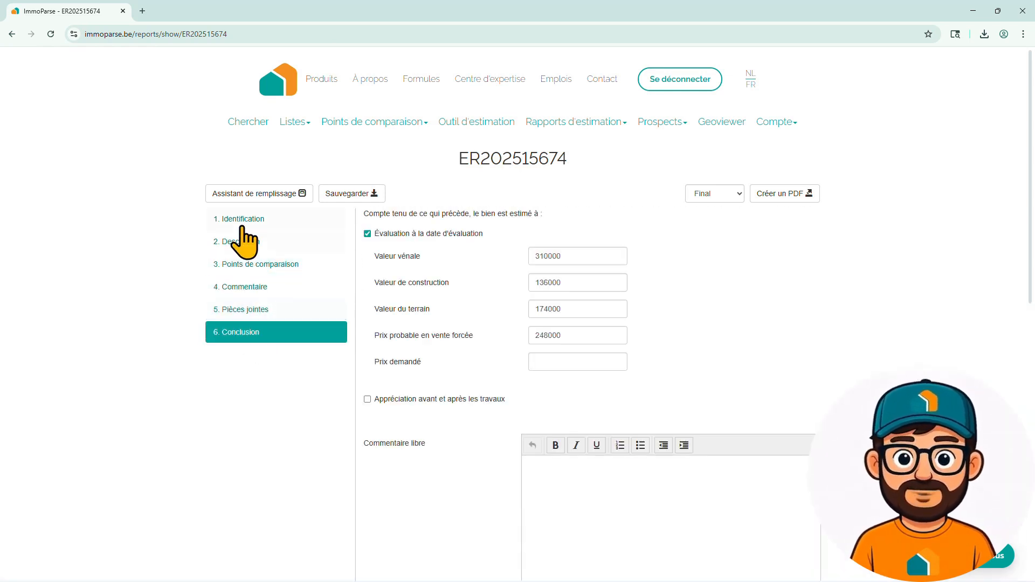
- Check the Identification tabs for property, company and presentation, ending on the main Rapport settings
left_click(242, 221)
left_click(432, 220)
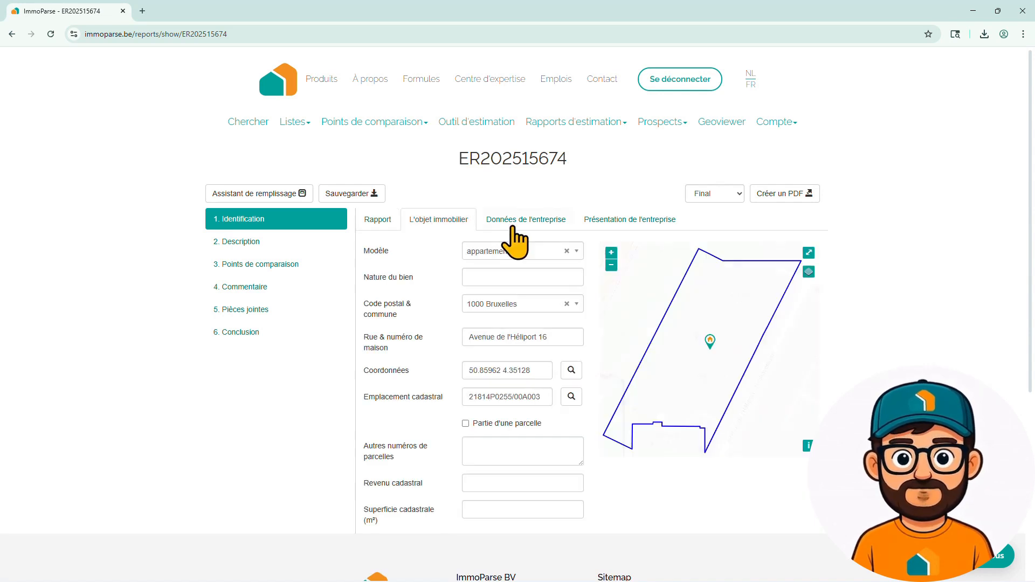
left_click(523, 221)
left_click(629, 221)
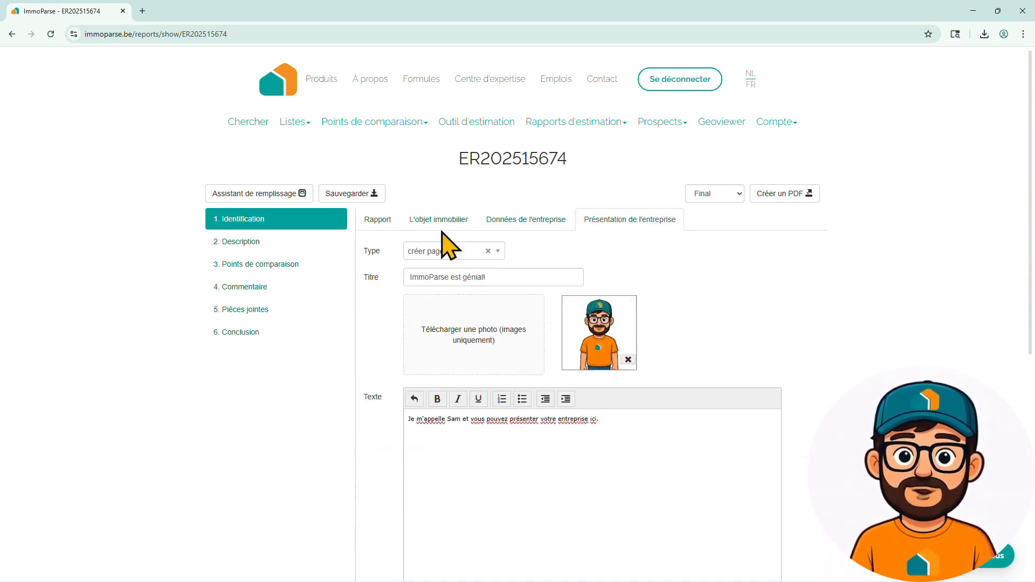
left_click(379, 221)
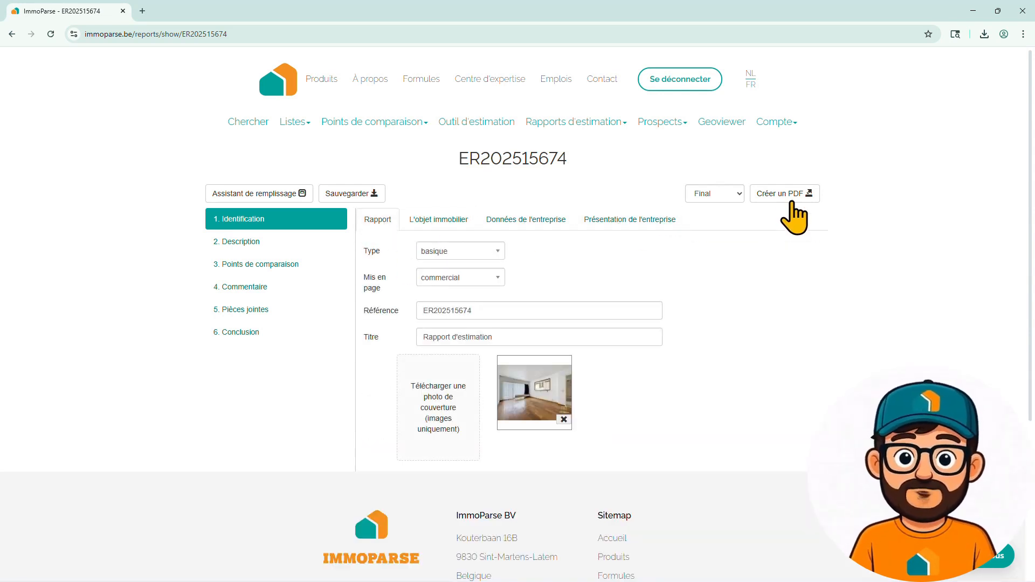
- Generate ER202515674.pdf and open it from Chrome's downloads list
left_click(791, 195)
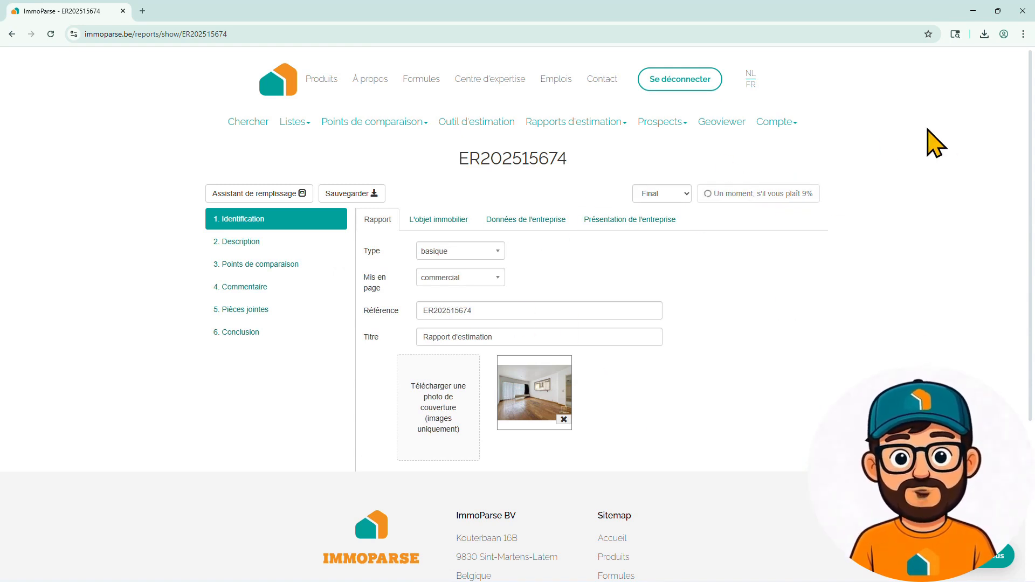
left_click(985, 34)
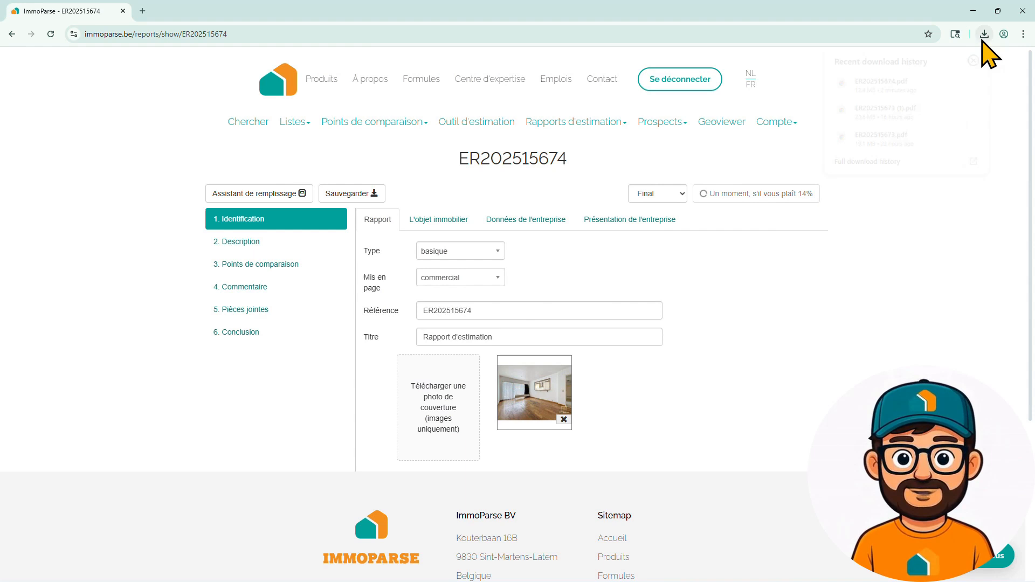
left_click(888, 87)
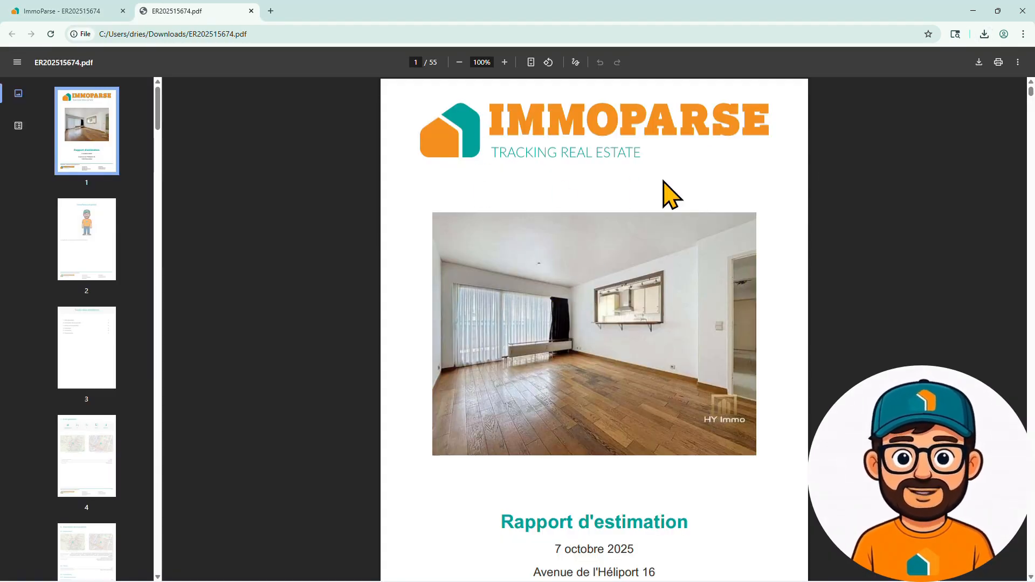
- Scroll from the PDF cover through the table of contents to page 4, Infos générales
scroll(671, 194, "down", 2)
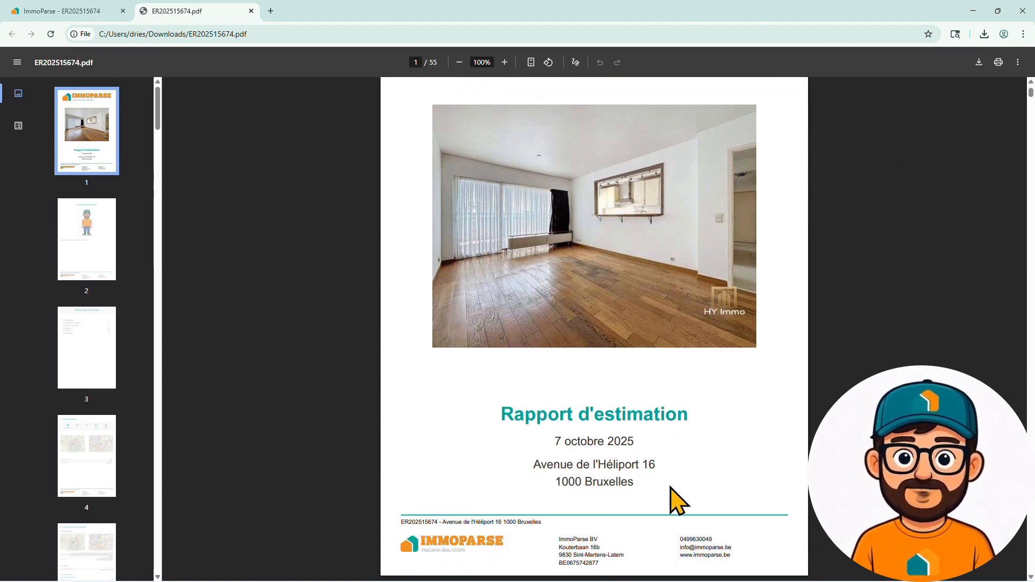
scroll(709, 453, "down", 1)
scroll(709, 444, "up", 3)
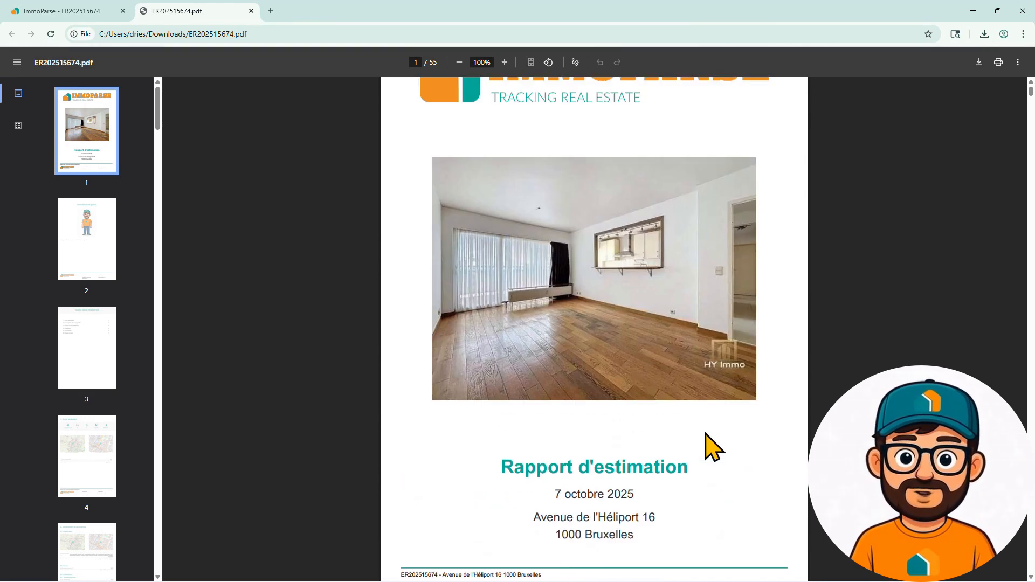
scroll(712, 296, "down", 4)
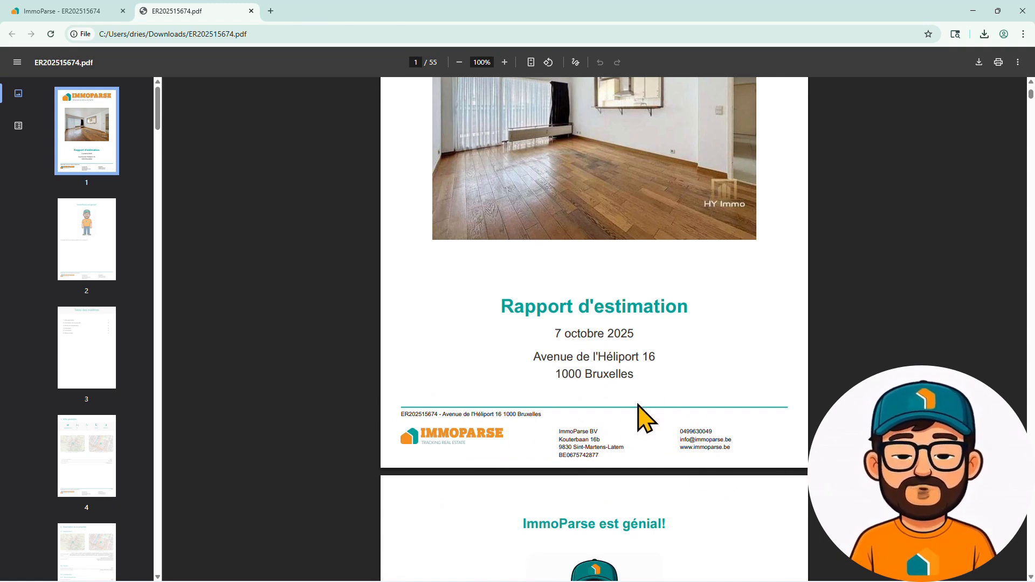
scroll(708, 390, "up", 4)
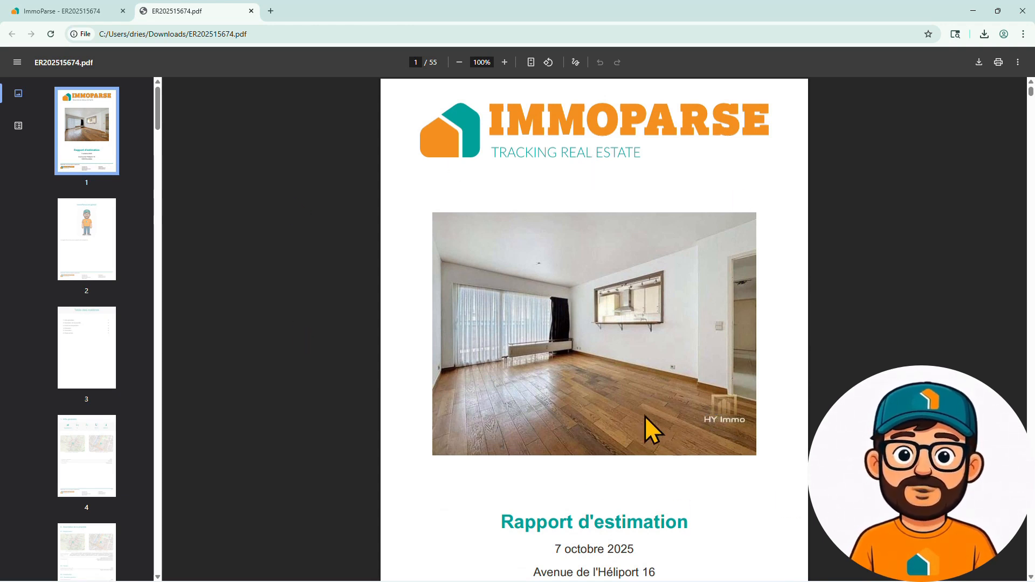
scroll(687, 421, "down", 10)
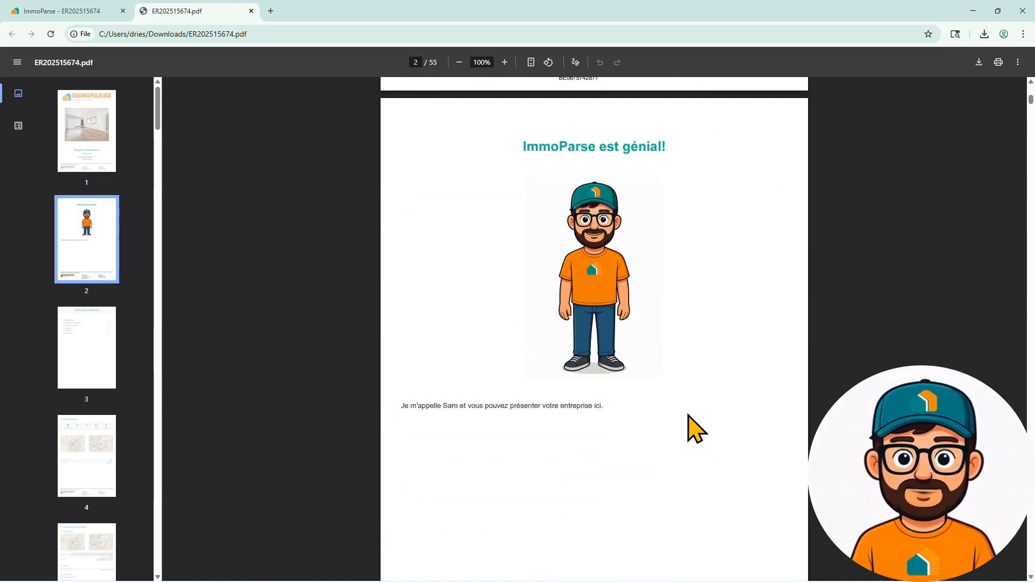
scroll(596, 478, "down", 1)
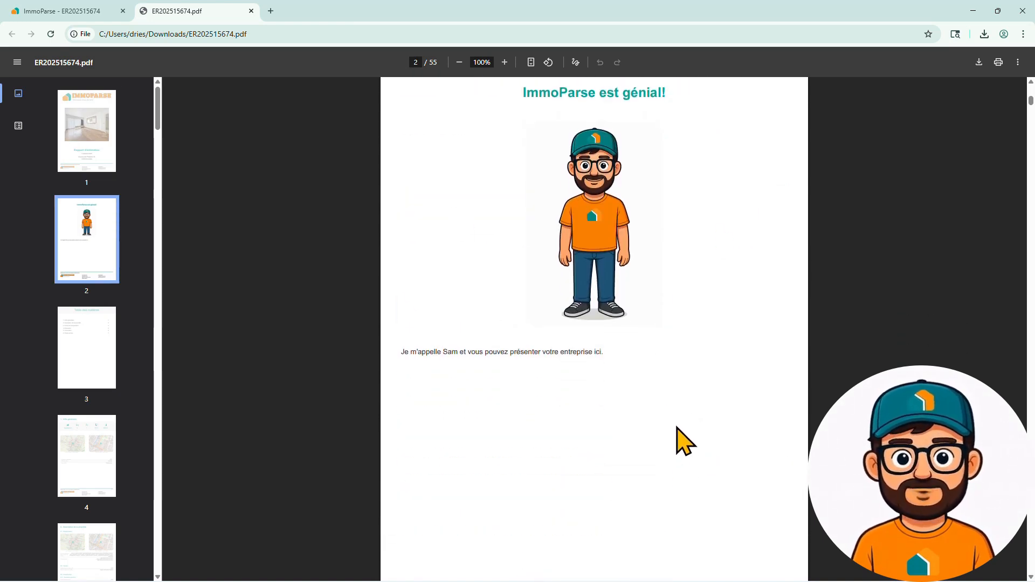
scroll(683, 440, "down", 9)
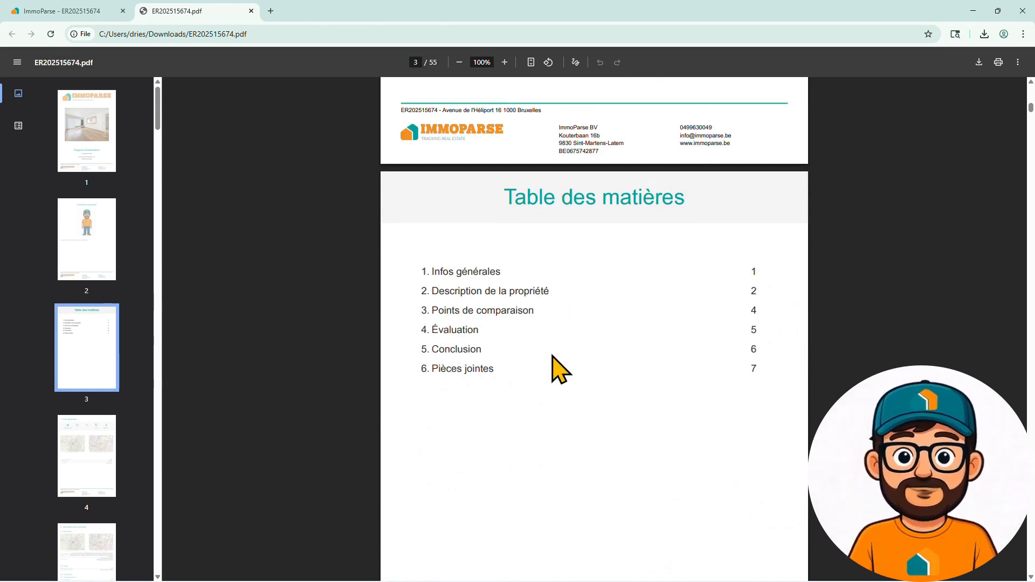
scroll(585, 393, "down", 7)
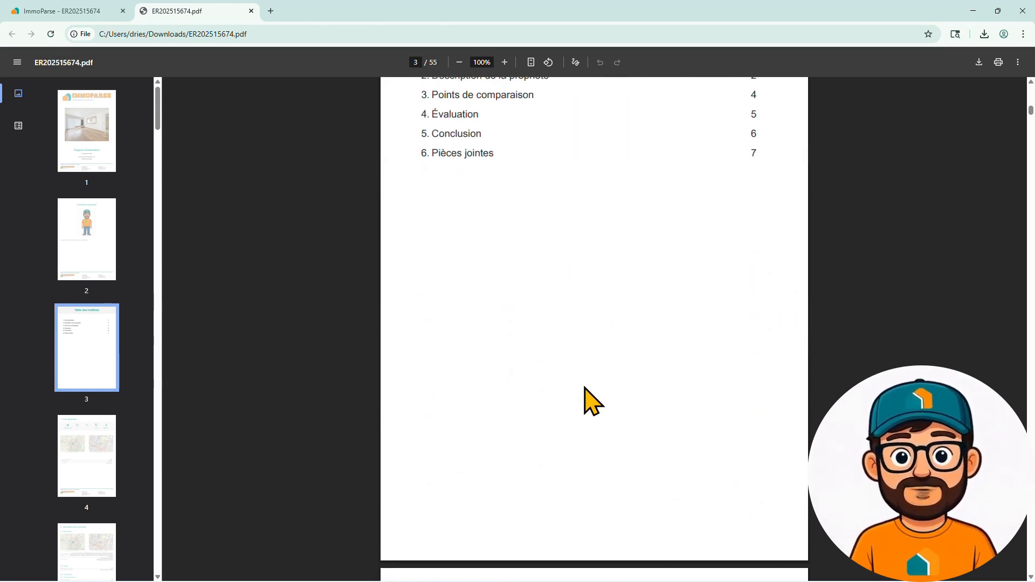
scroll(585, 388, "down", 6)
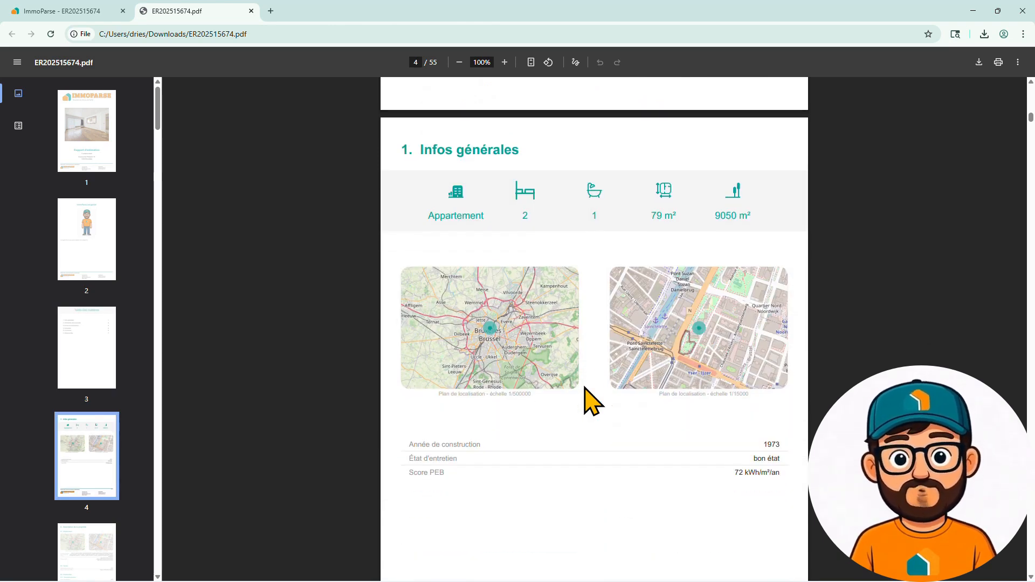
- Scroll through Points de comparaison and Évaluation to the Conclusion: €310.000 market value, €248.000 forced sale
scroll(590, 402, "down", 10)
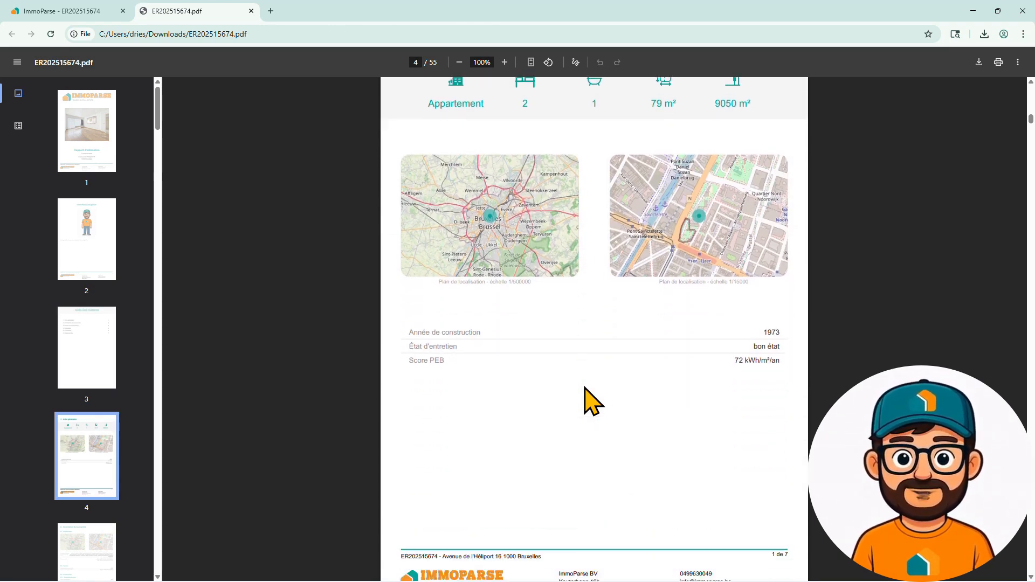
scroll(591, 402, "down", 17)
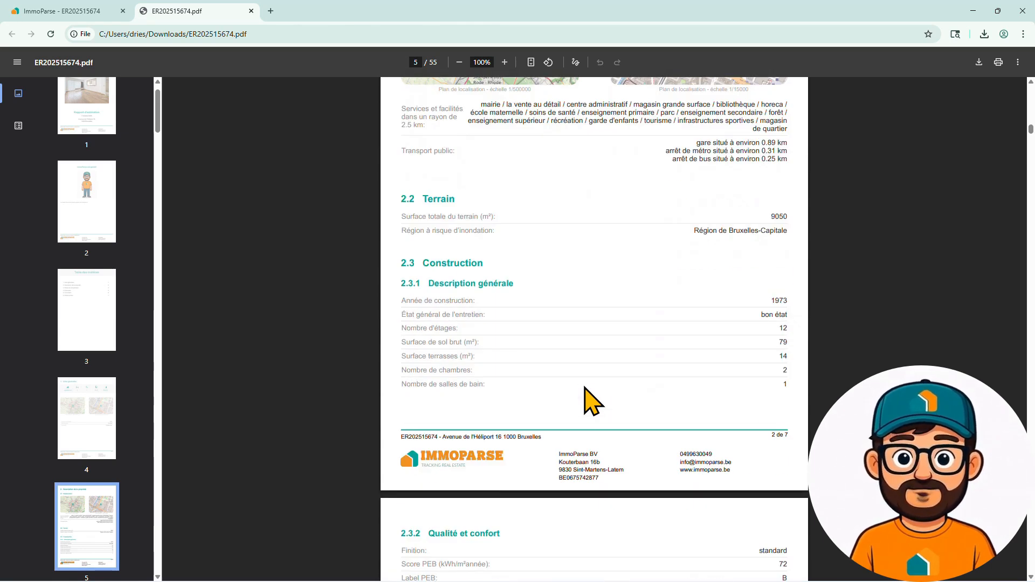
scroll(591, 402, "down", 7)
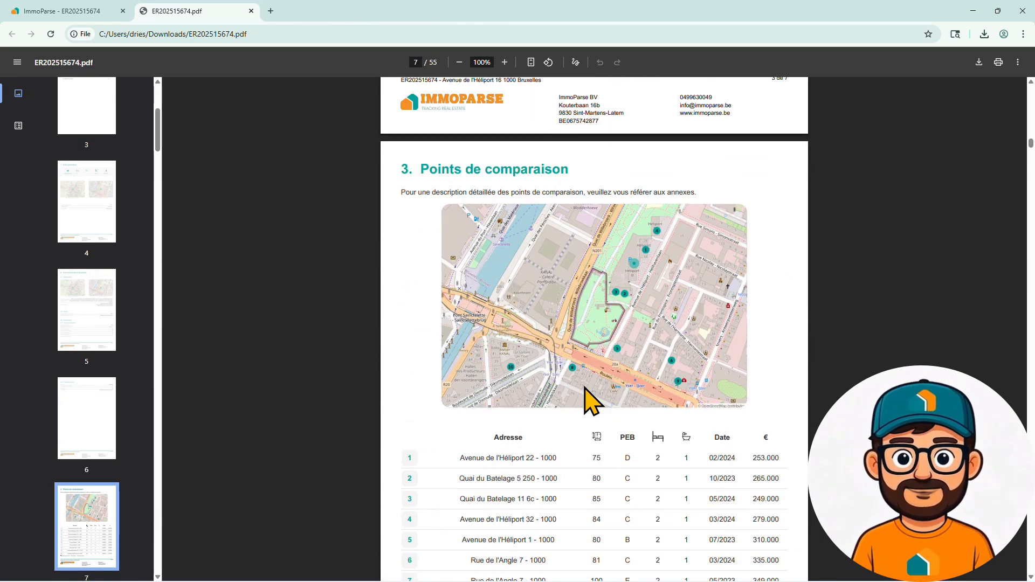
scroll(671, 341, "down", 1)
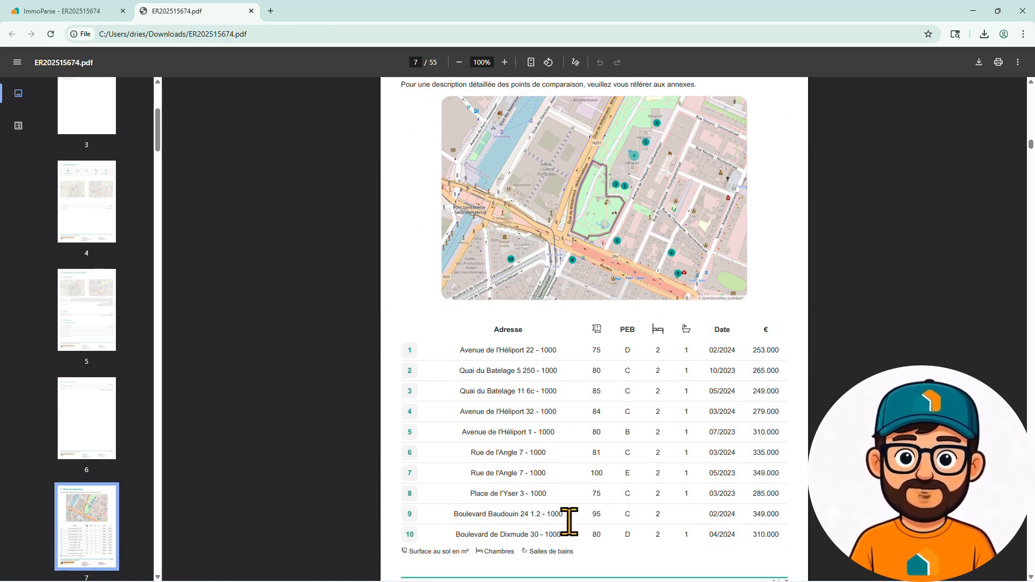
scroll(690, 485, "up", 3)
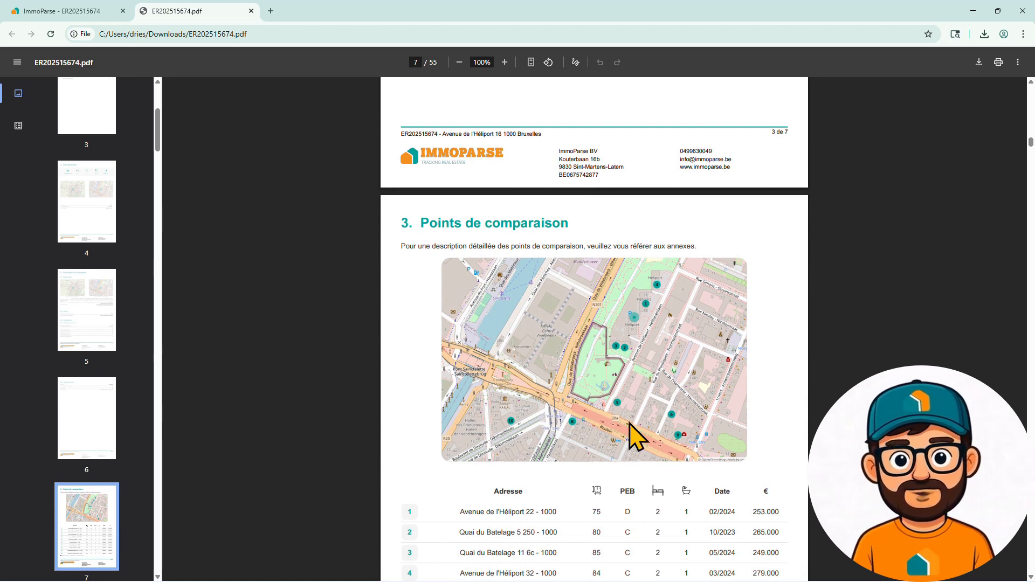
scroll(631, 431, "down", 13)
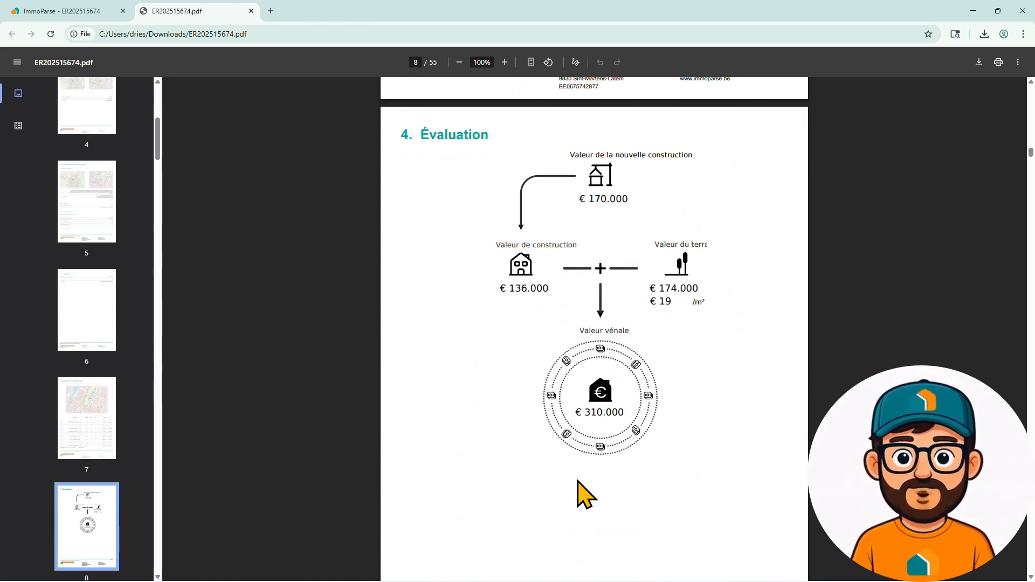
scroll(695, 464, "down", 10)
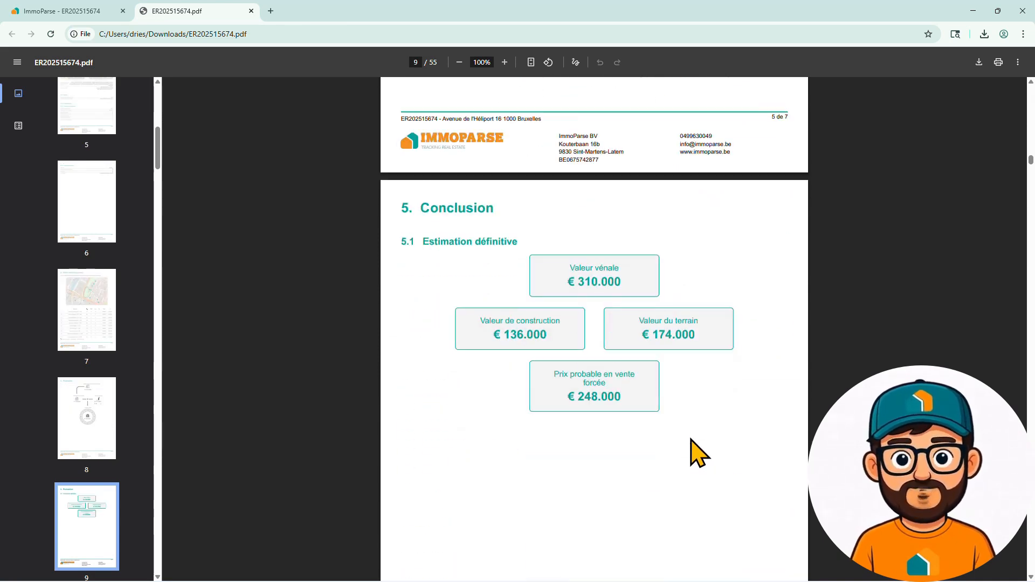
scroll(699, 453, "down", 12)
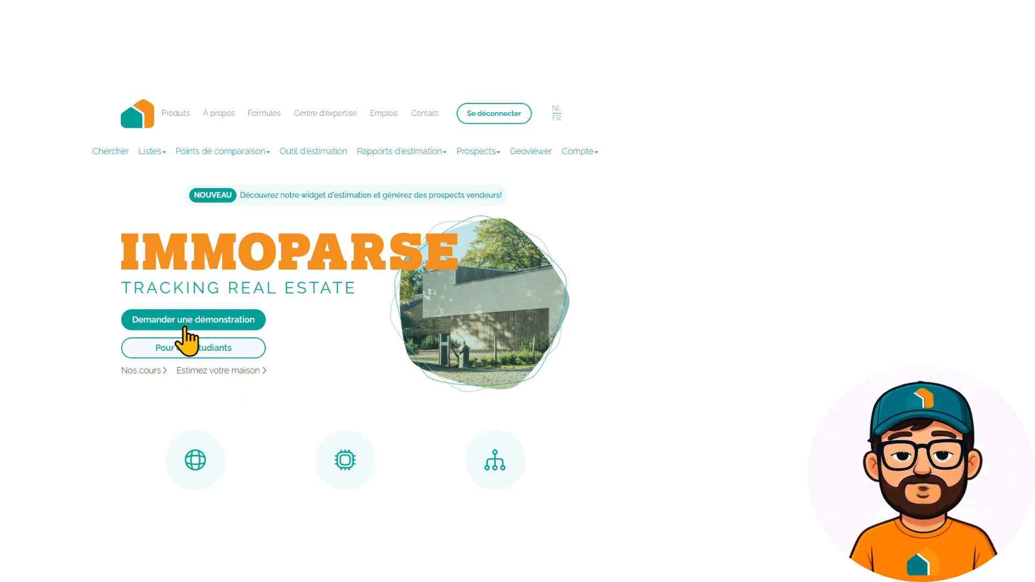
left_click(186, 323)
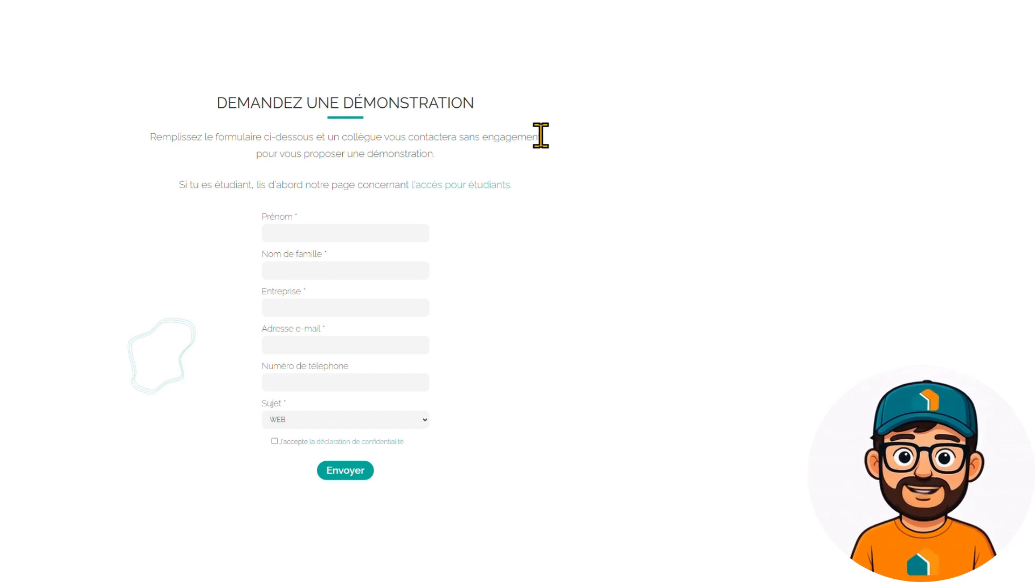
scroll(409, 156, "up", 20)
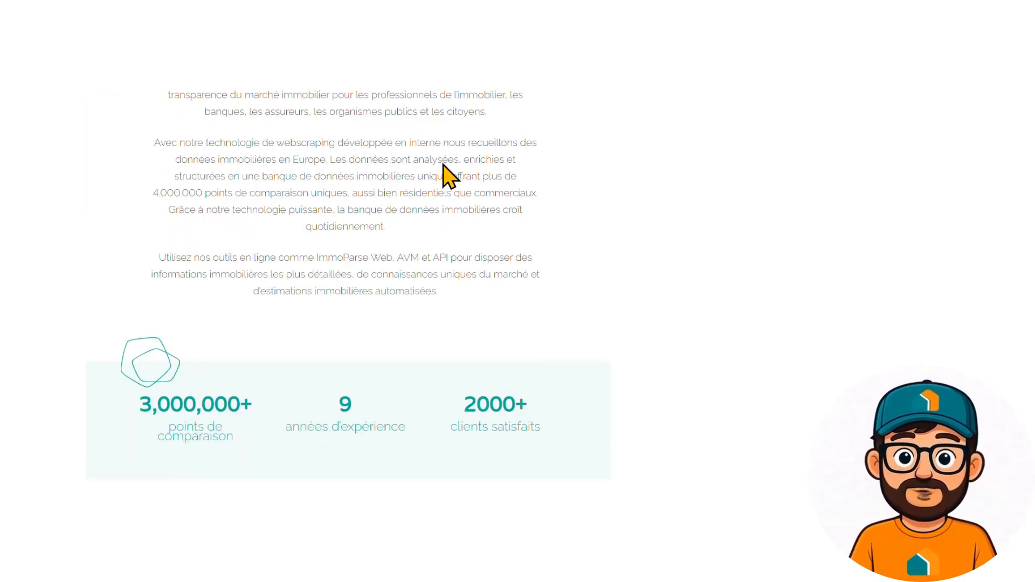